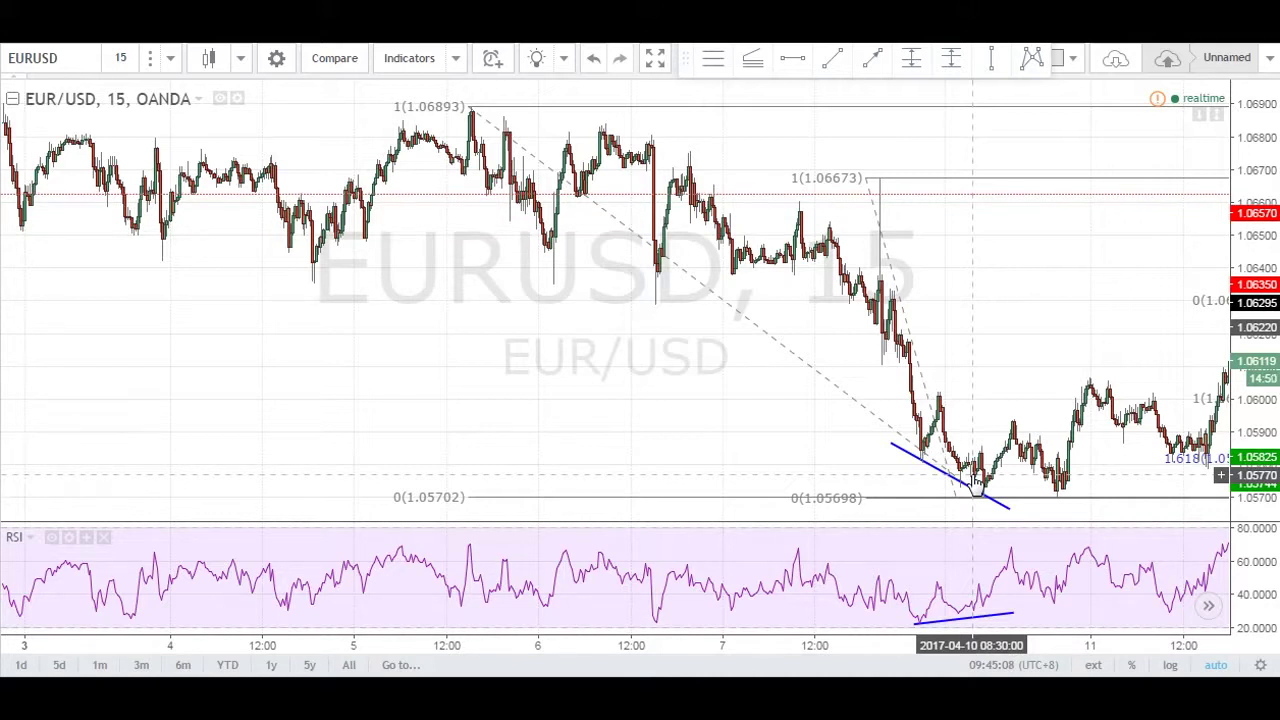
# - Draw a yellow box over the 1.0630–1.0640 support zone
pyautogui.click(792, 58)
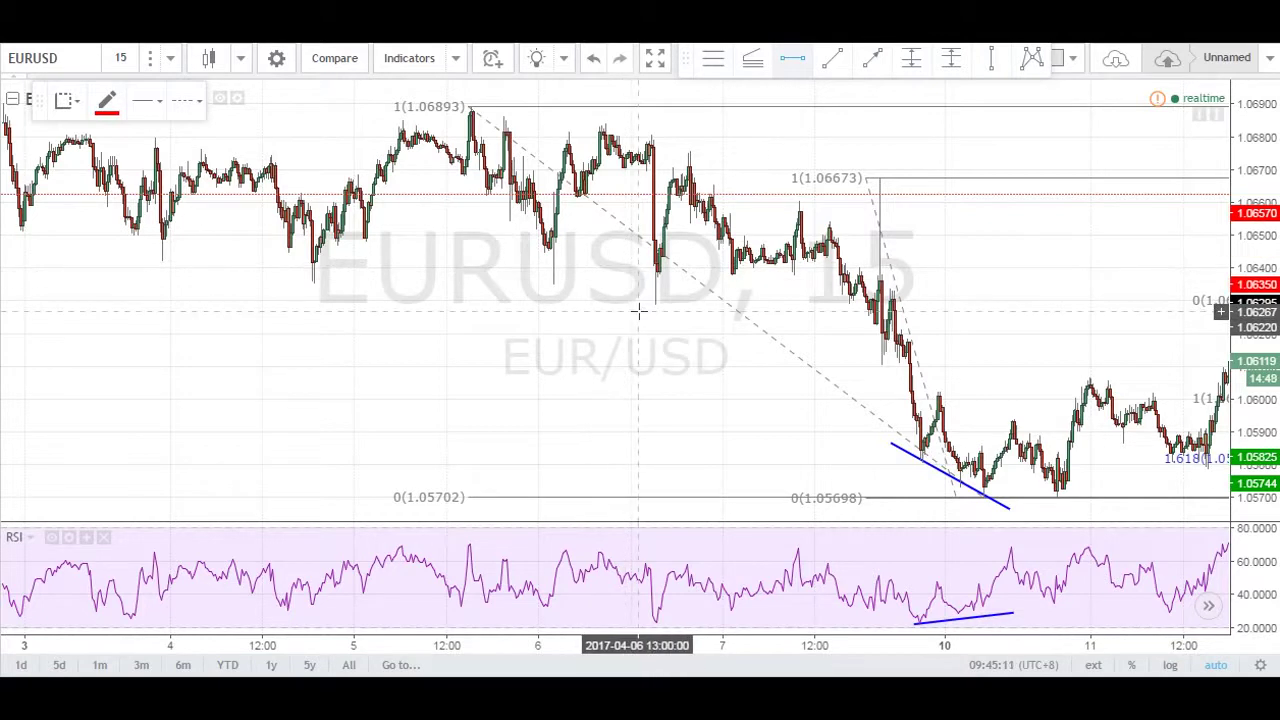
pyautogui.press('Escape')
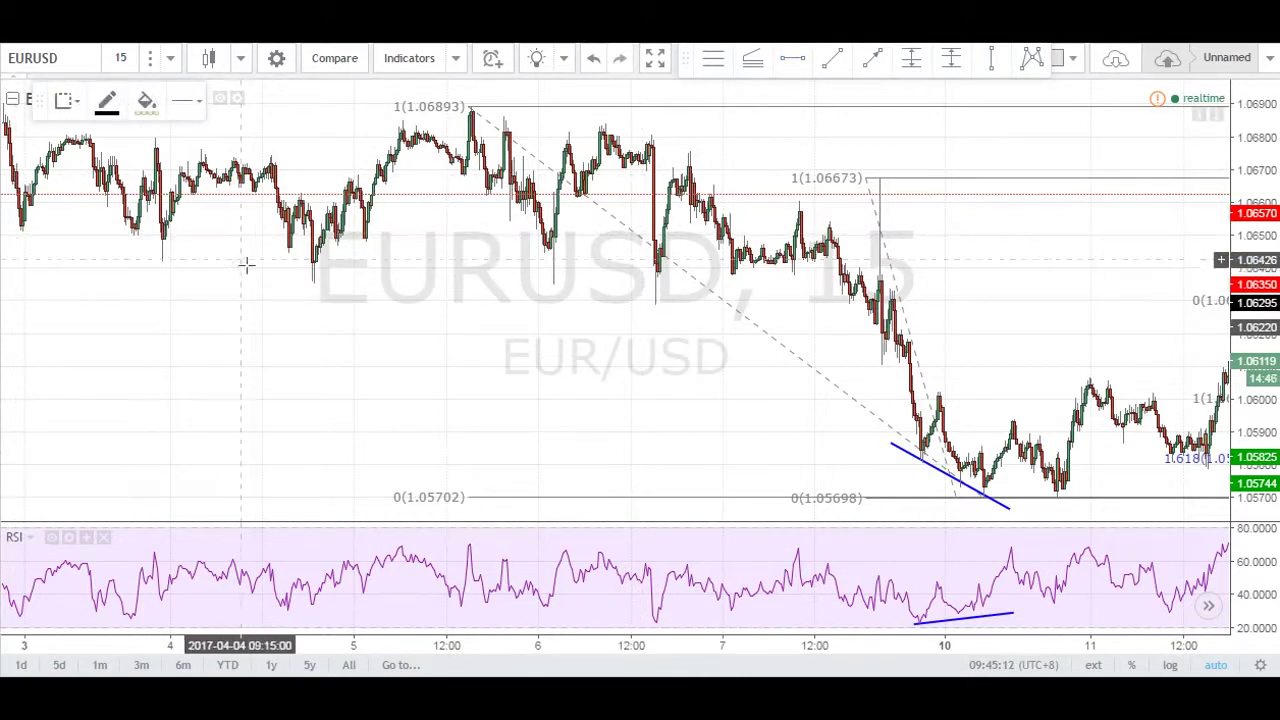
pyautogui.click(254, 265)
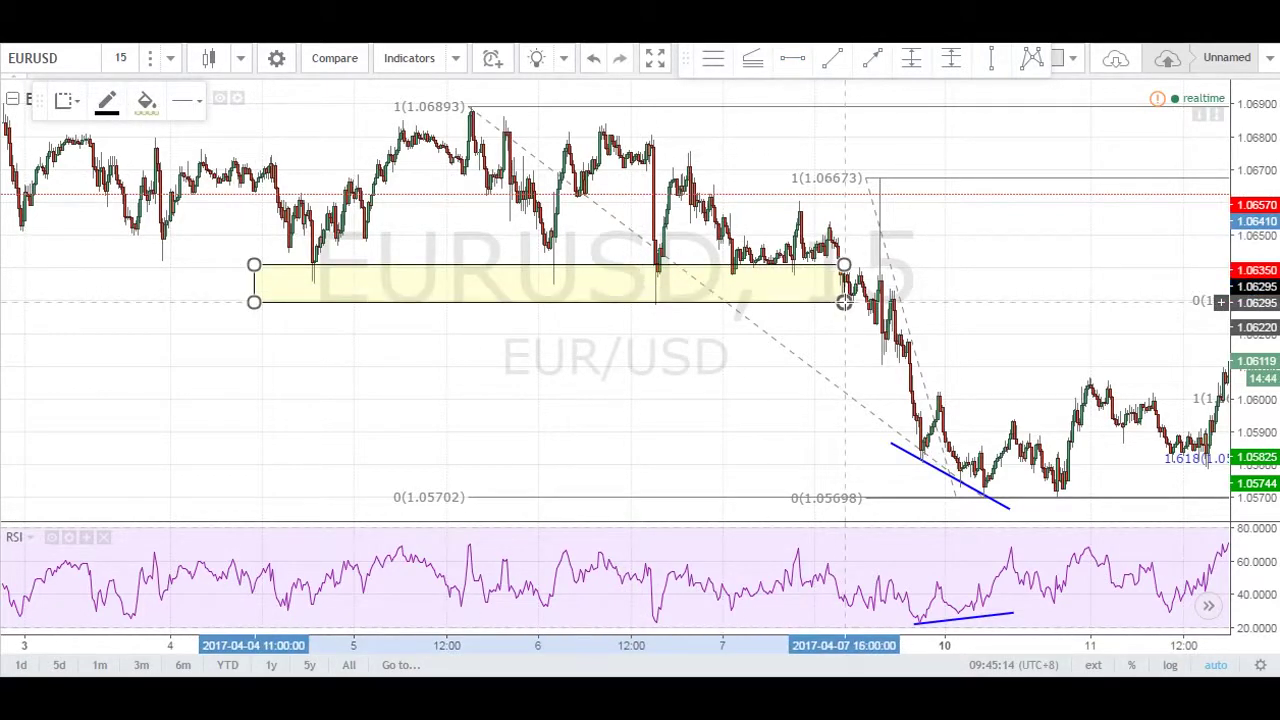
pyautogui.click(845, 302)
pyautogui.click(667, 328)
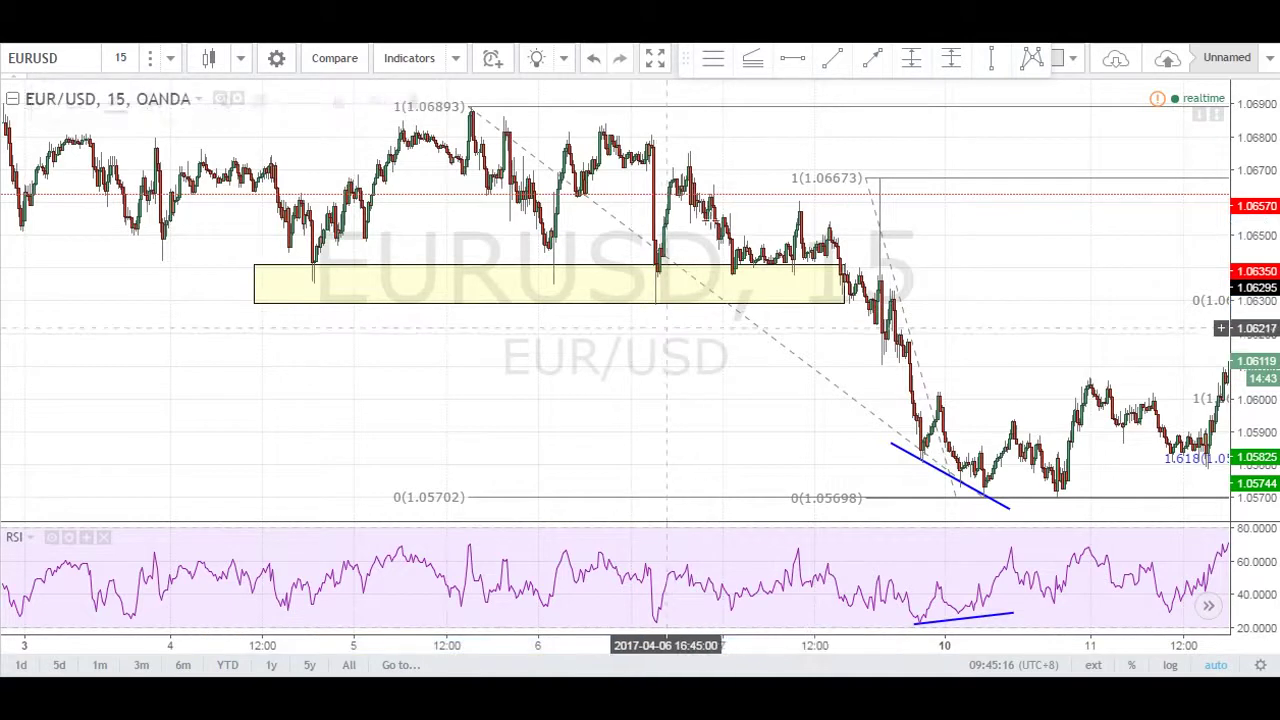
# - Add a horizontal line along the support box's lower edge
pyautogui.click(792, 58)
pyautogui.click(615, 305)
pyautogui.scroll(2, 630, 320)
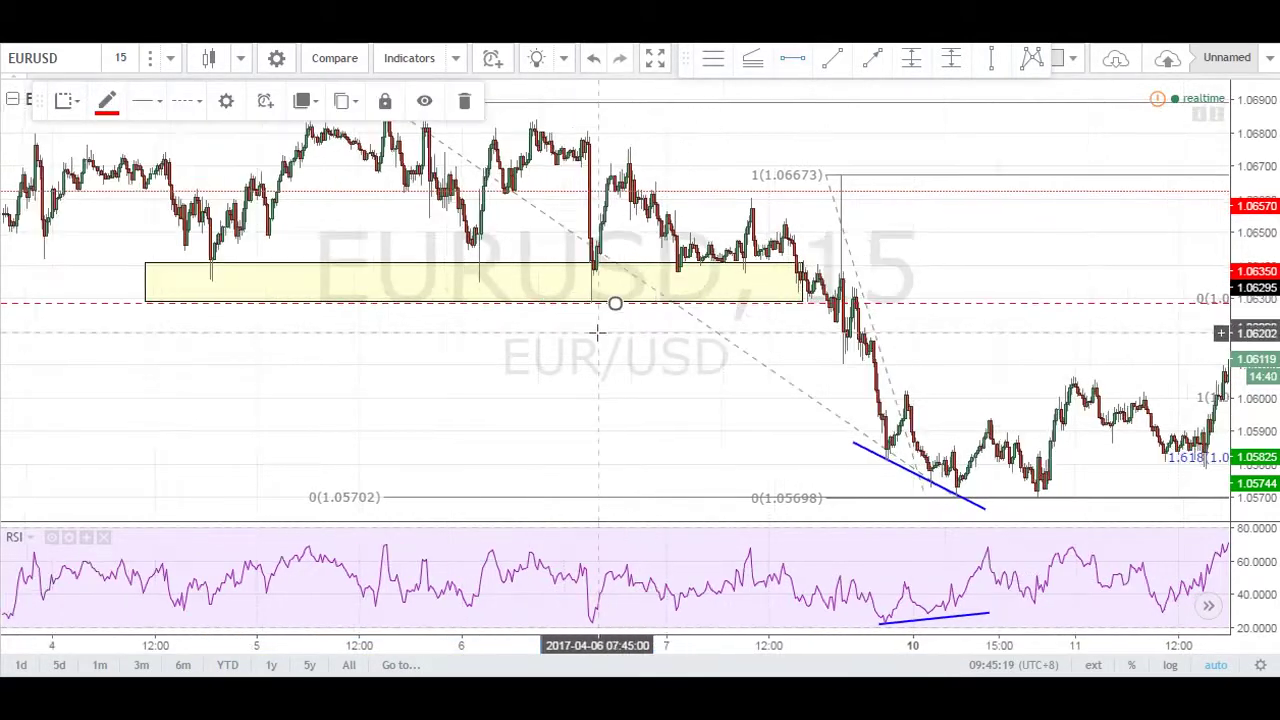
pyautogui.click(60, 312)
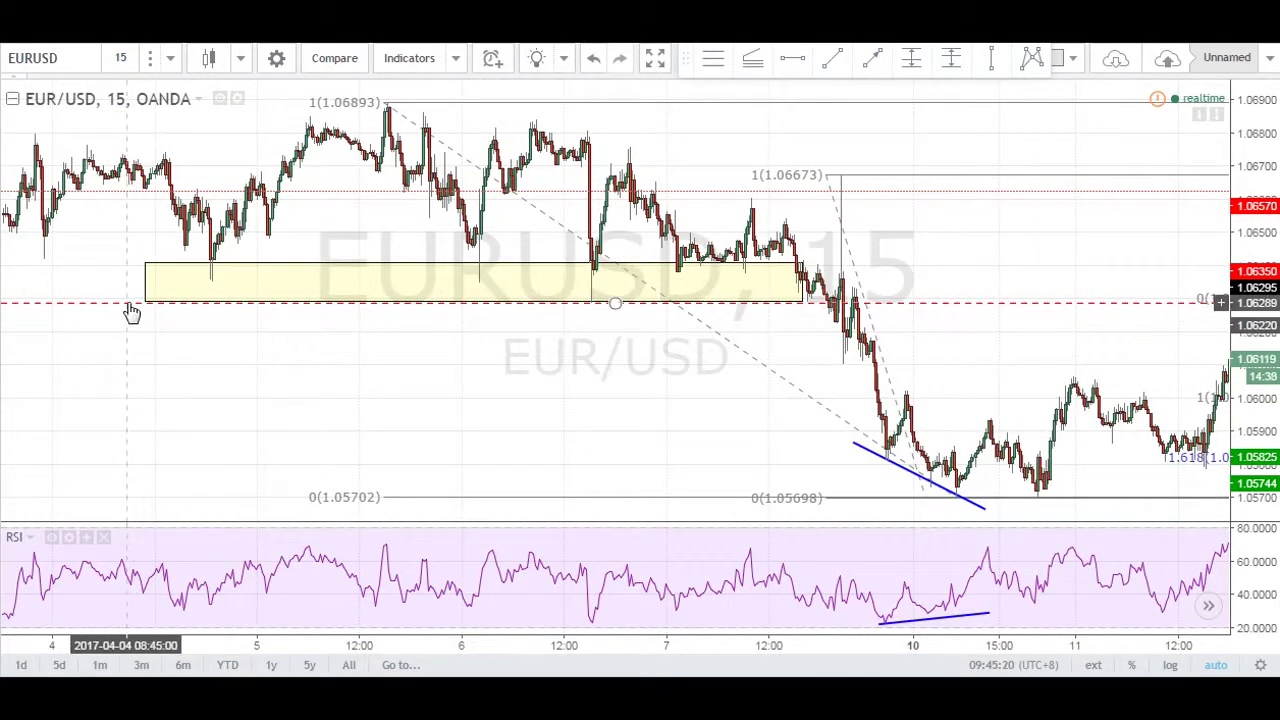
pyautogui.click(130, 304)
pyautogui.click(209, 376)
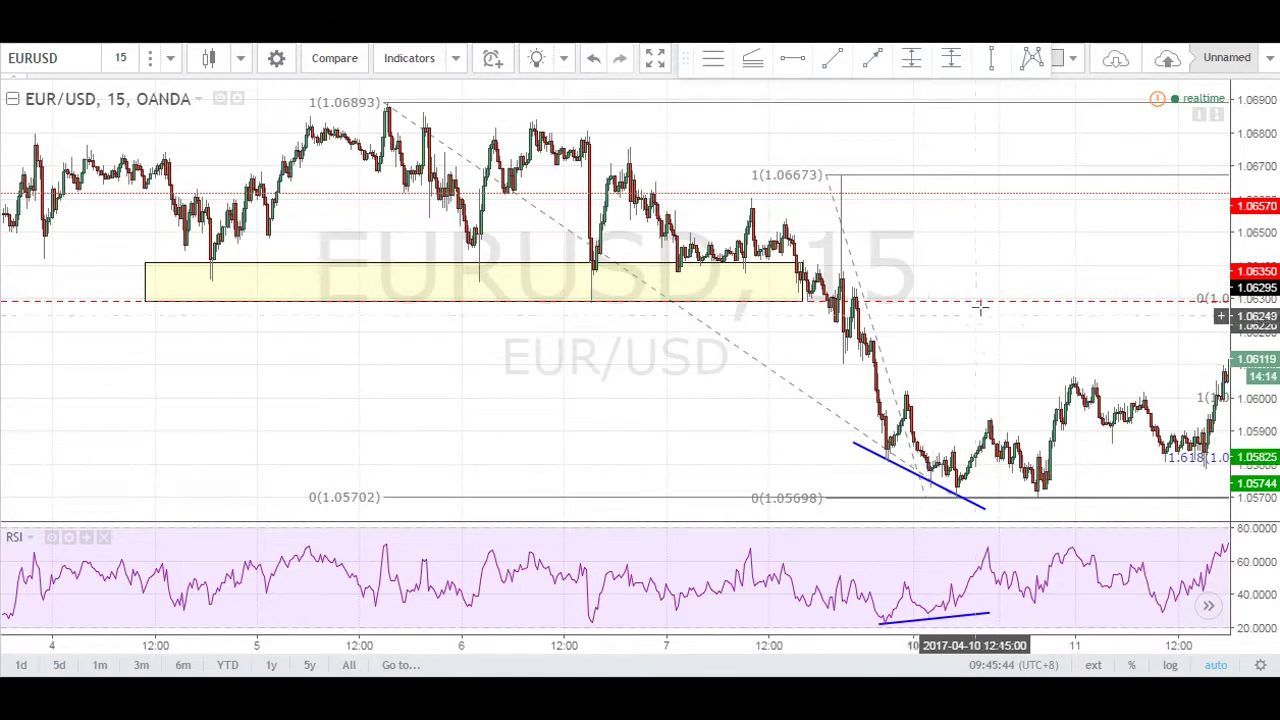
# - Turn on the 0.618 level for the right Fibonacci retracement
pyautogui.click(859, 277)
pyautogui.doubleClick(859, 277)
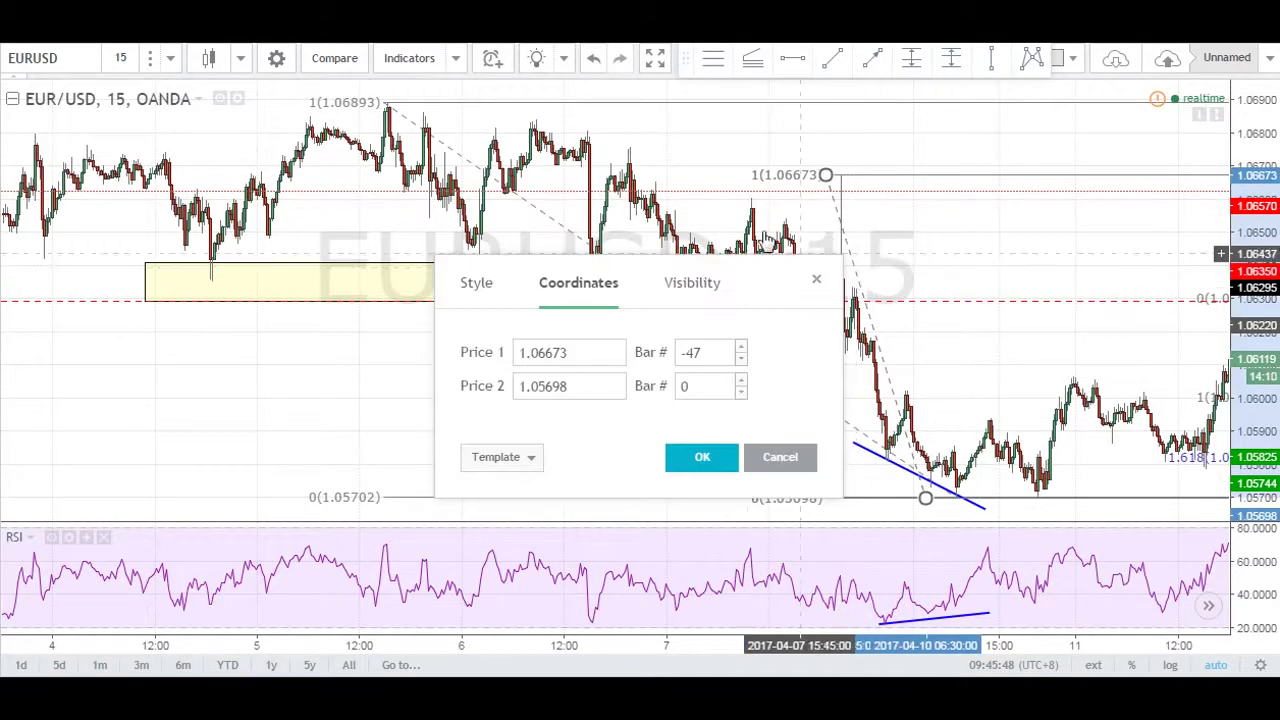
pyautogui.click(486, 286)
pyautogui.moveTo(803, 297)
pyautogui.mouseDown()
pyautogui.moveTo(450, 148)
pyautogui.moveTo(417, 76)
pyautogui.mouseUp()
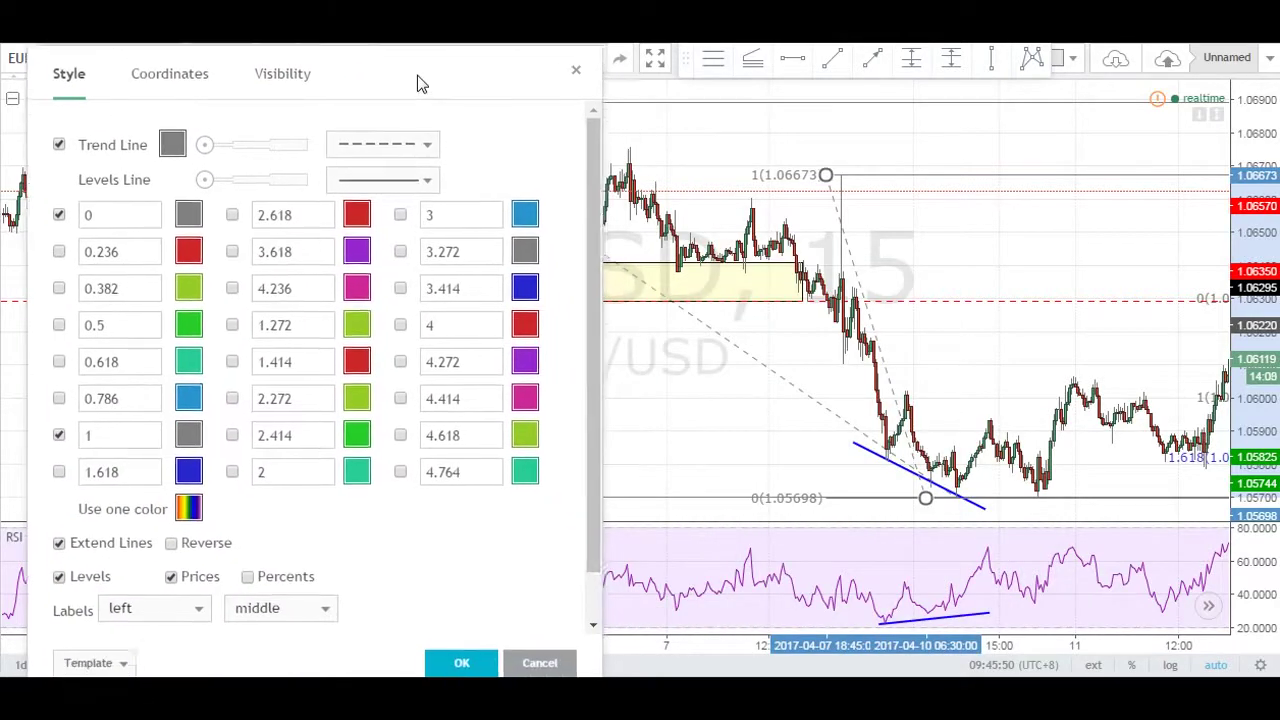
pyautogui.click(56, 351)
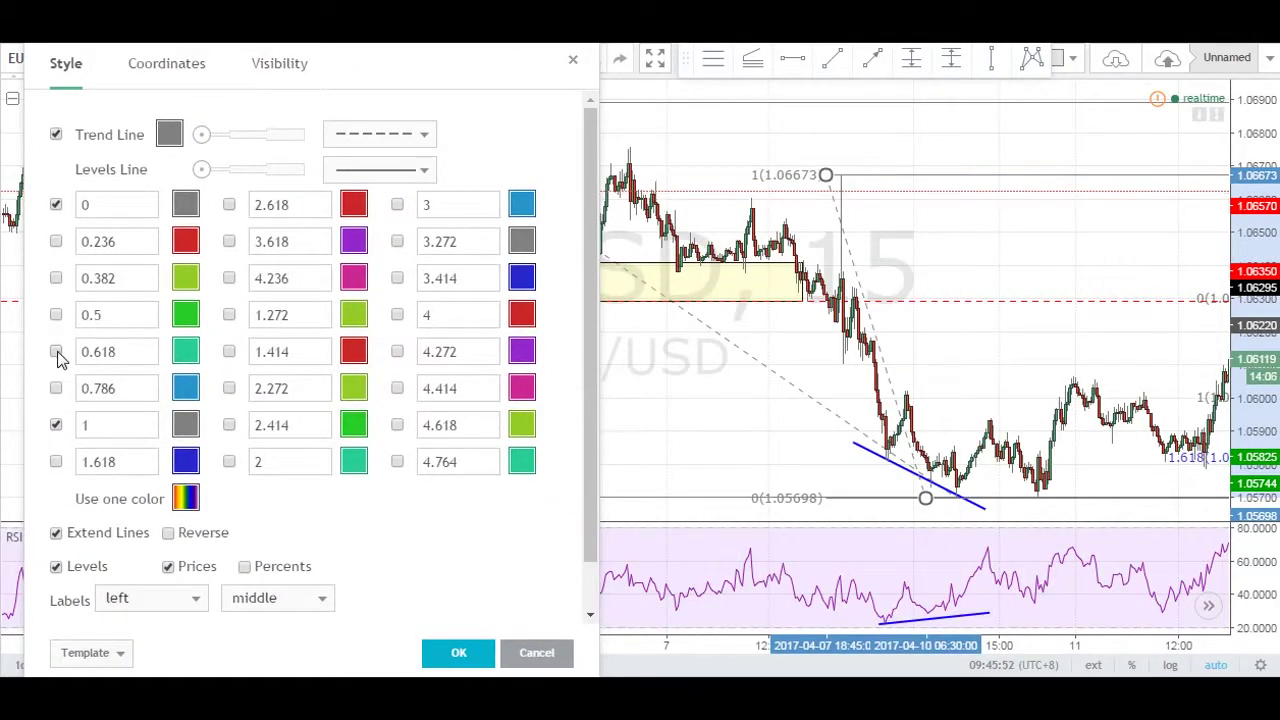
pyautogui.click(458, 652)
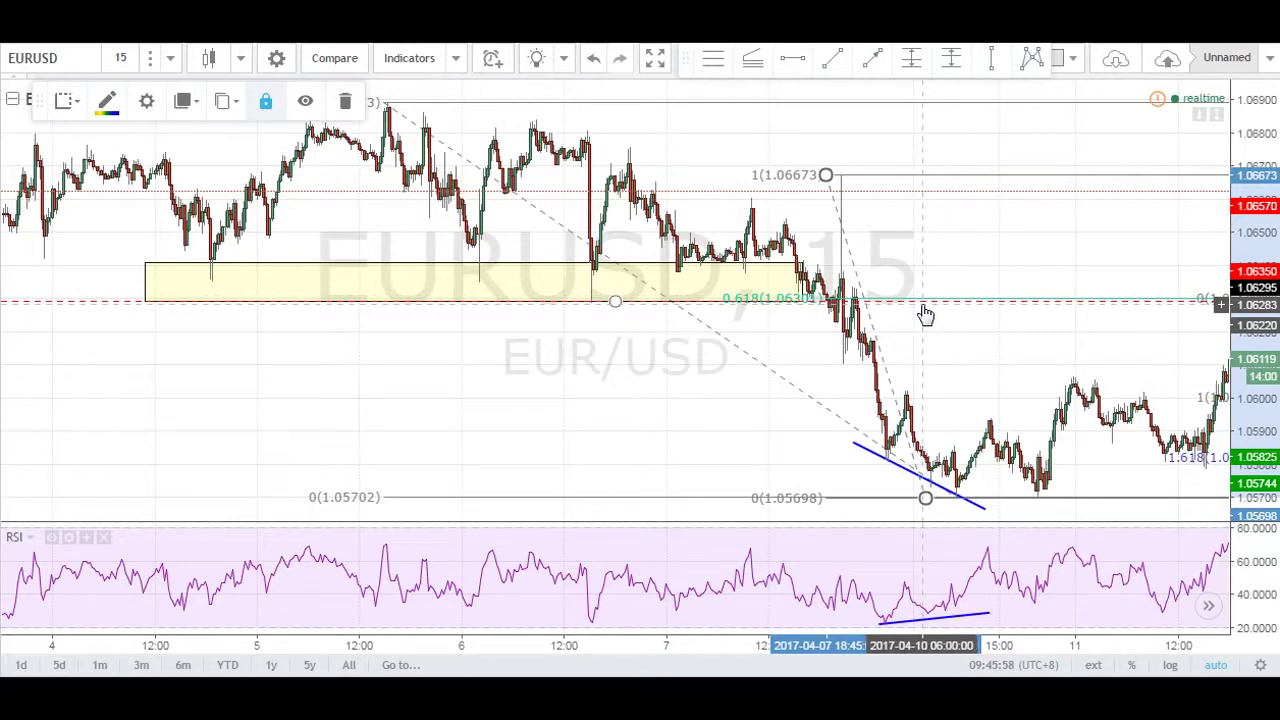
# - Turn on the 0.5 level for the left Fibonacci retracement
pyautogui.doubleClick(565, 233)
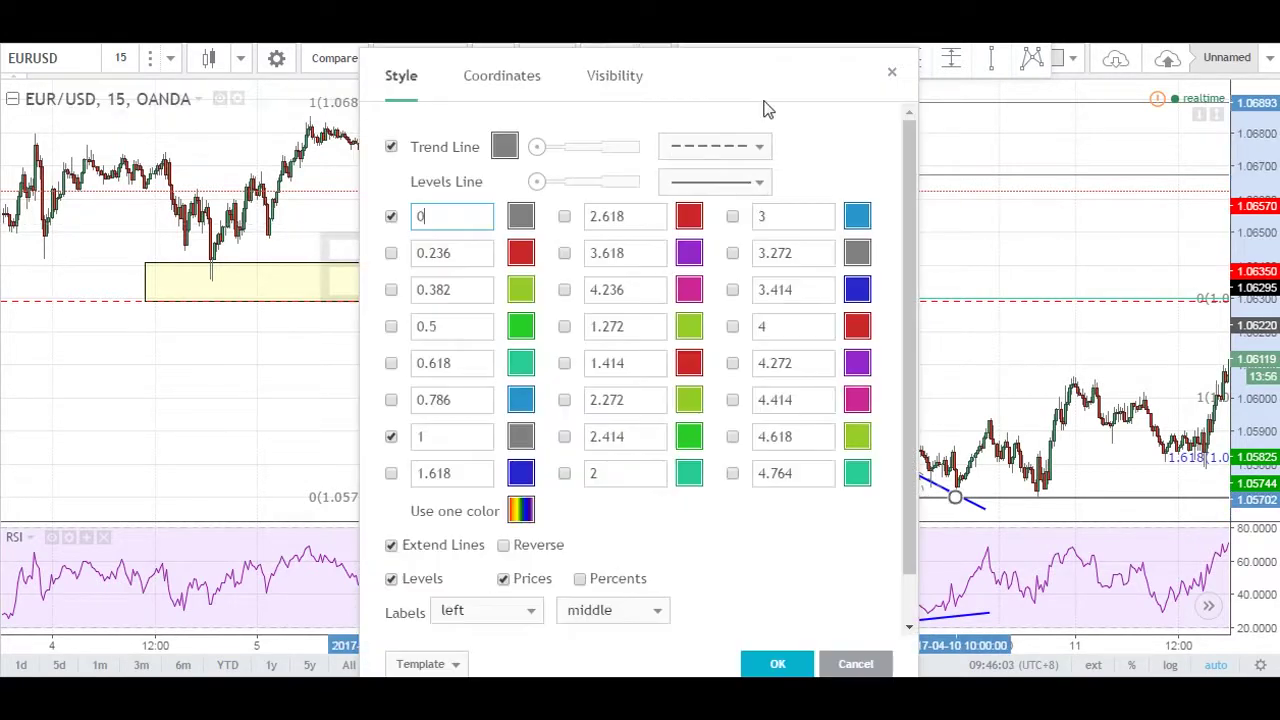
pyautogui.moveTo(766, 108); pyautogui.dragTo(466, 66)
pyautogui.click(90, 281)
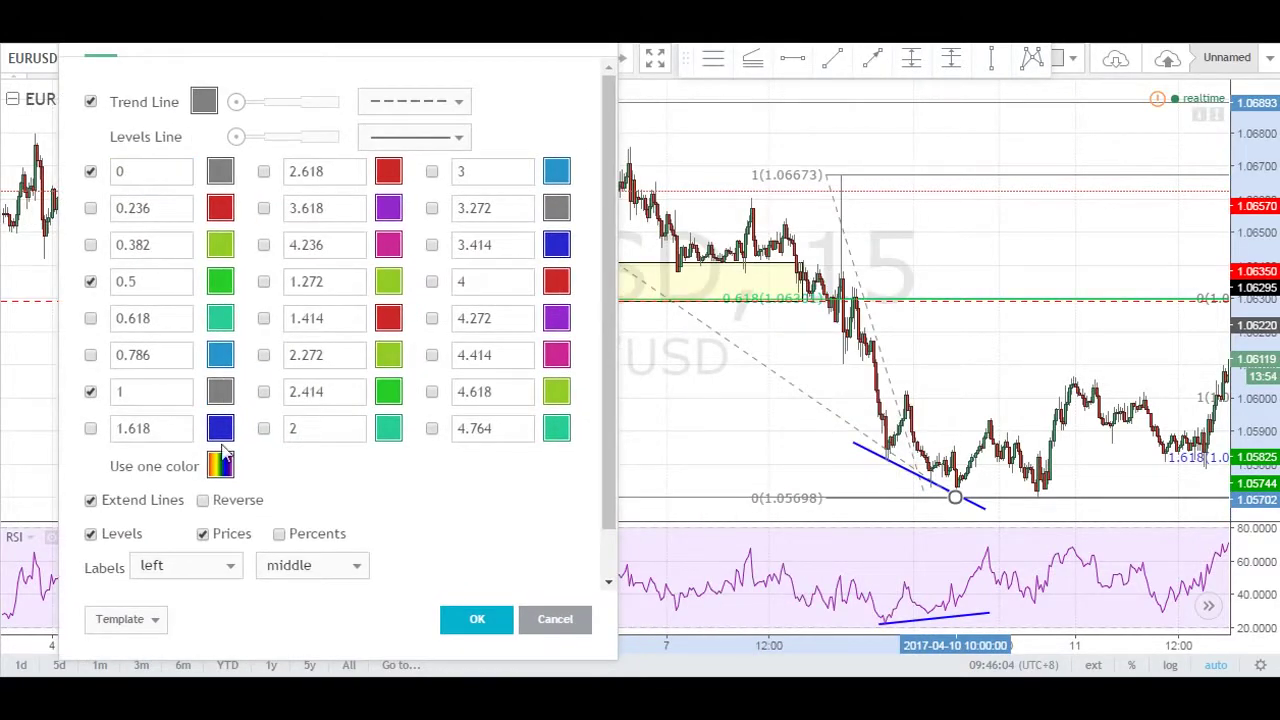
pyautogui.click(470, 620)
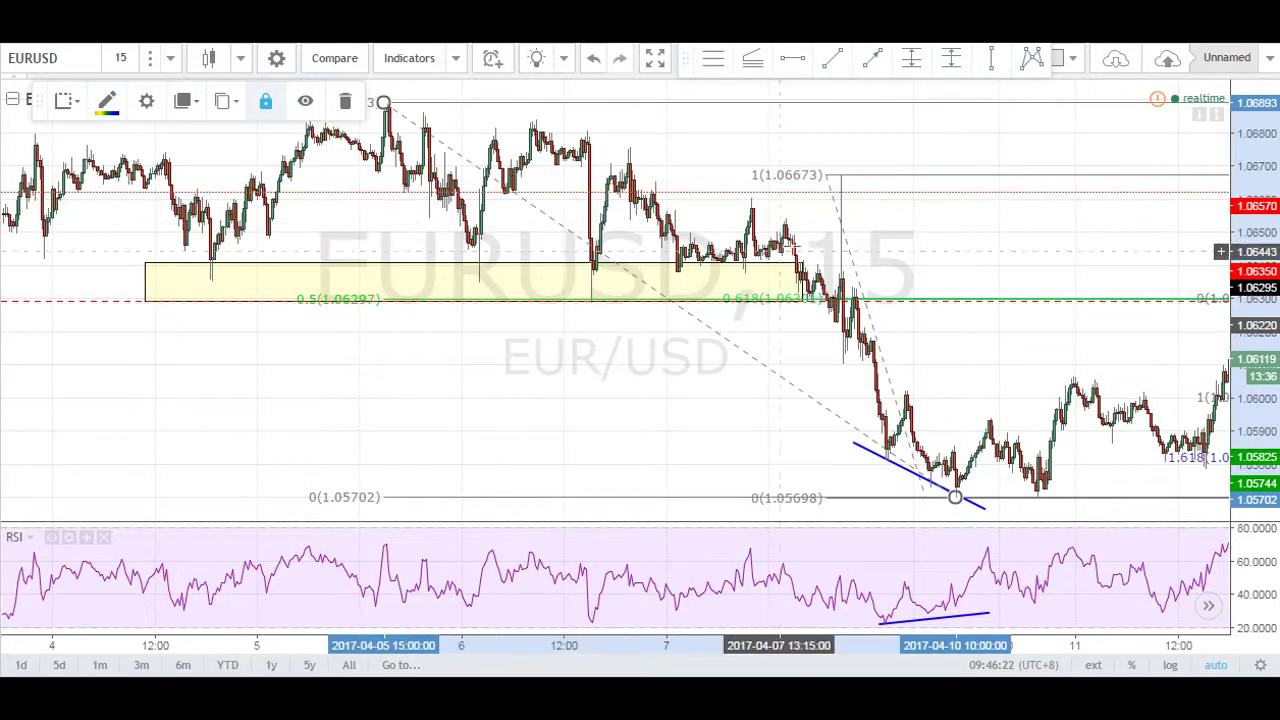
# - Switch to 5-minute candles and bring the April 11 price action into view
pyautogui.moveTo(994, 254); pyautogui.dragTo(900, 251)
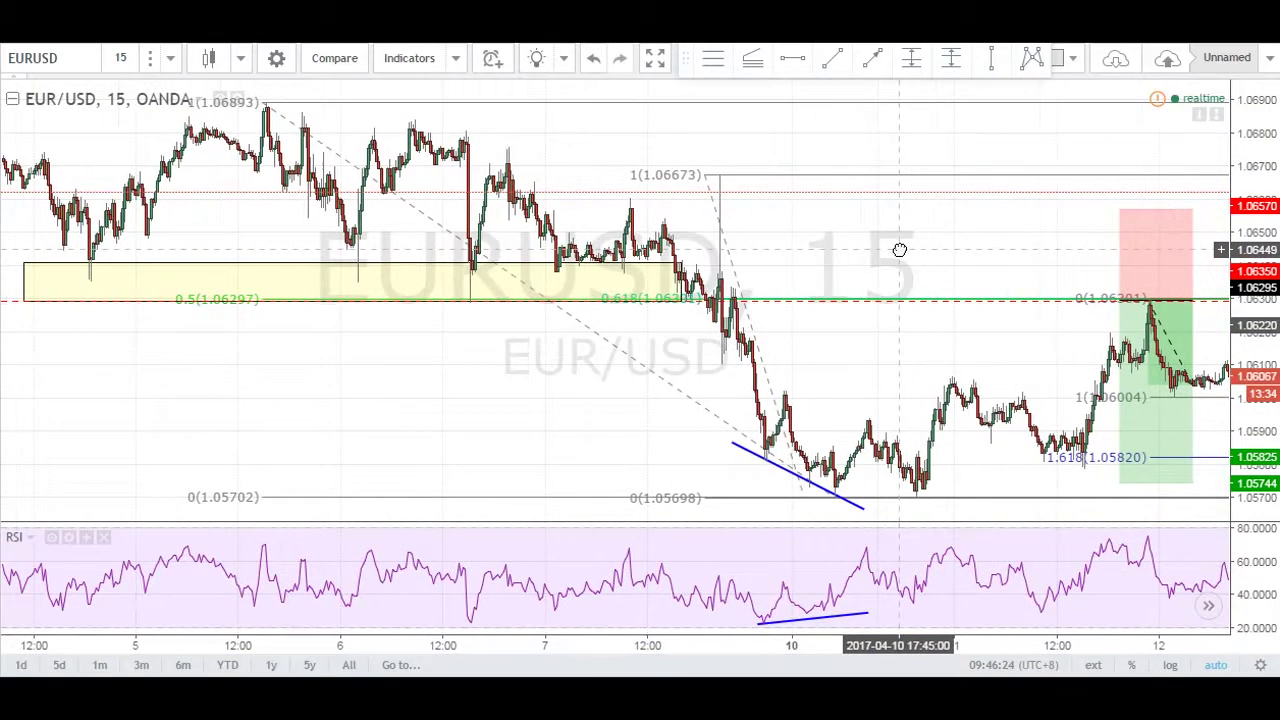
pyautogui.click(172, 60)
pyautogui.click(168, 158)
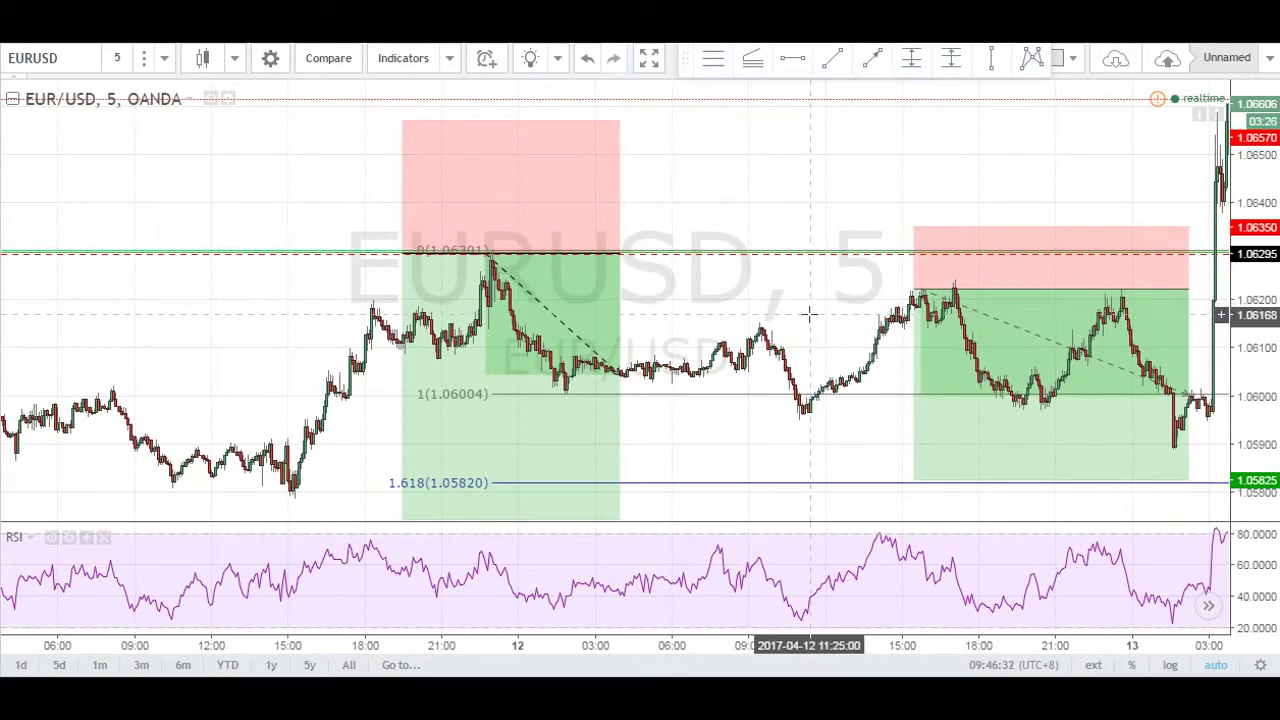
pyautogui.moveTo(811, 314); pyautogui.dragTo(977, 297)
pyautogui.moveTo(523, 289); pyautogui.dragTo(615, 190)
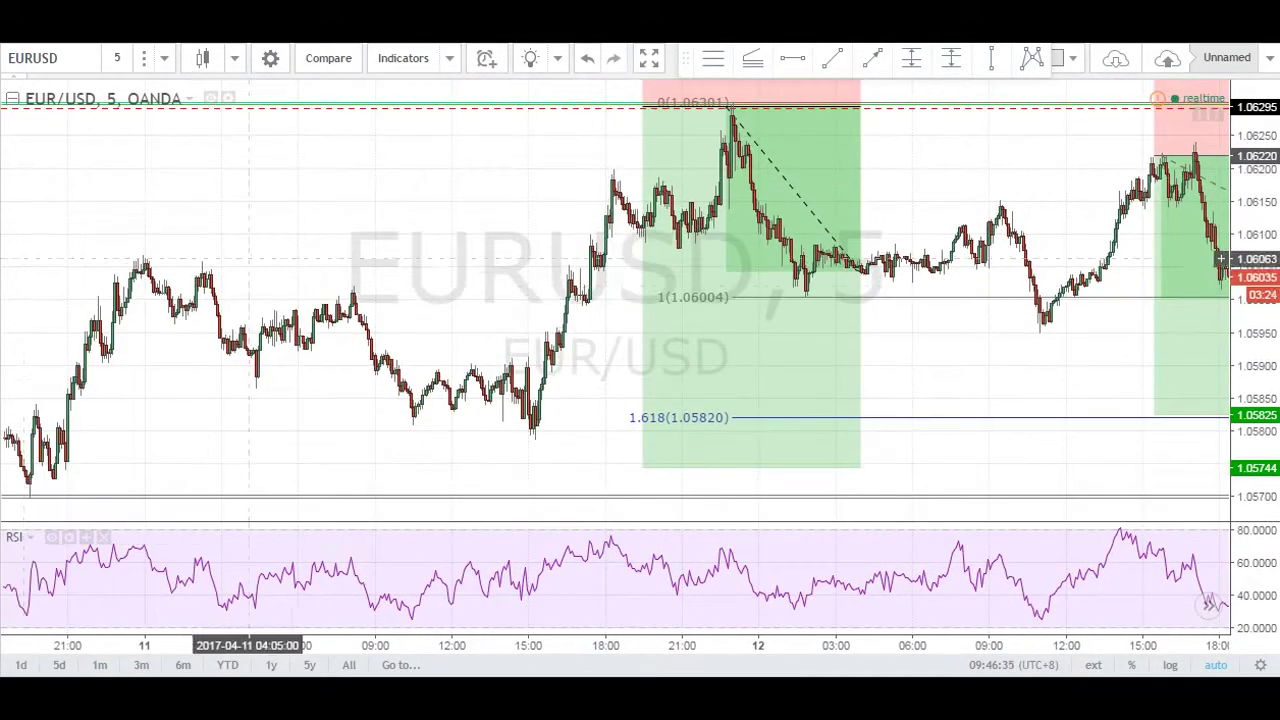
# - Draw divergence trend lines from the April 11 high on price and on RSI
pyautogui.click(832, 57)
pyautogui.click(589, 191)
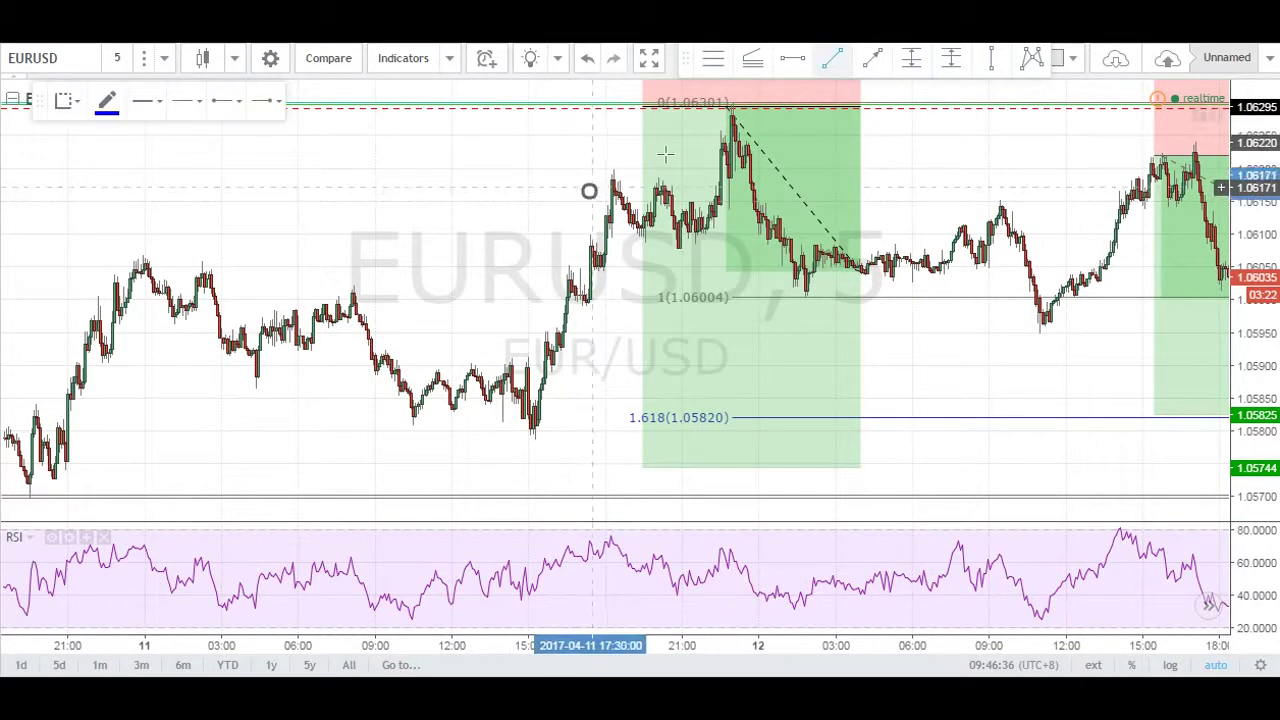
pyautogui.click(751, 98)
pyautogui.click(607, 534)
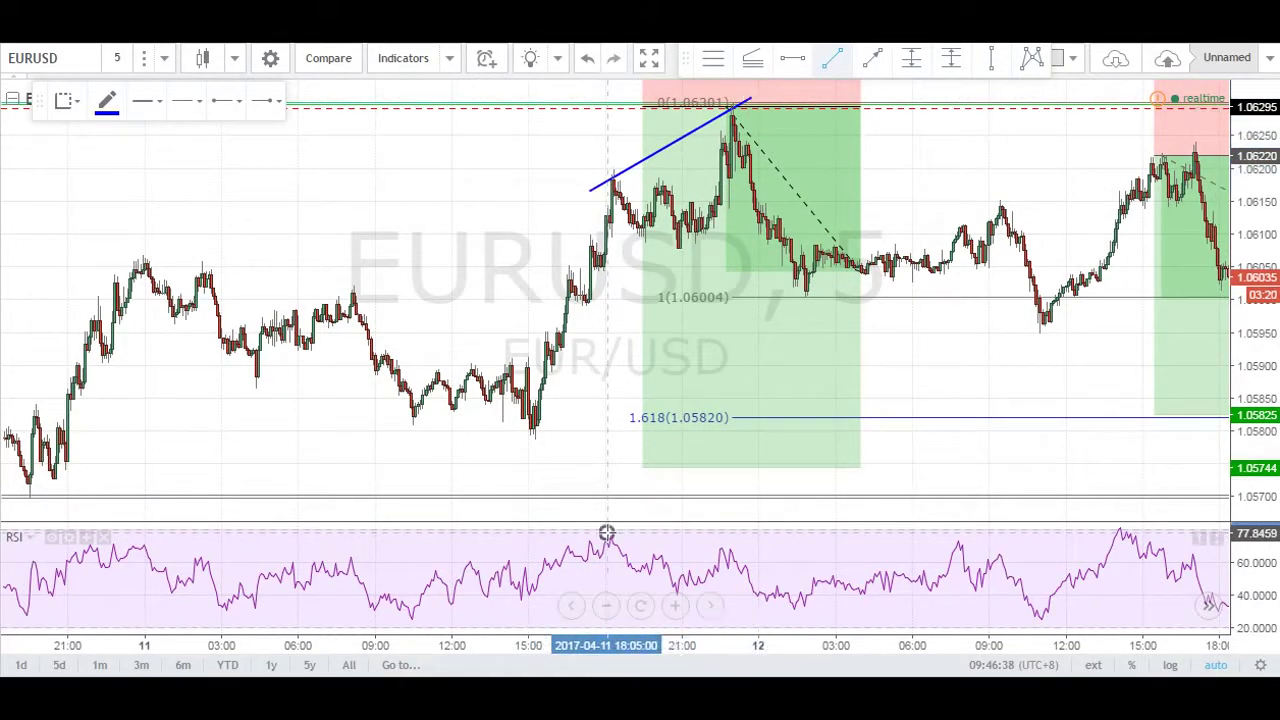
pyautogui.click(777, 555)
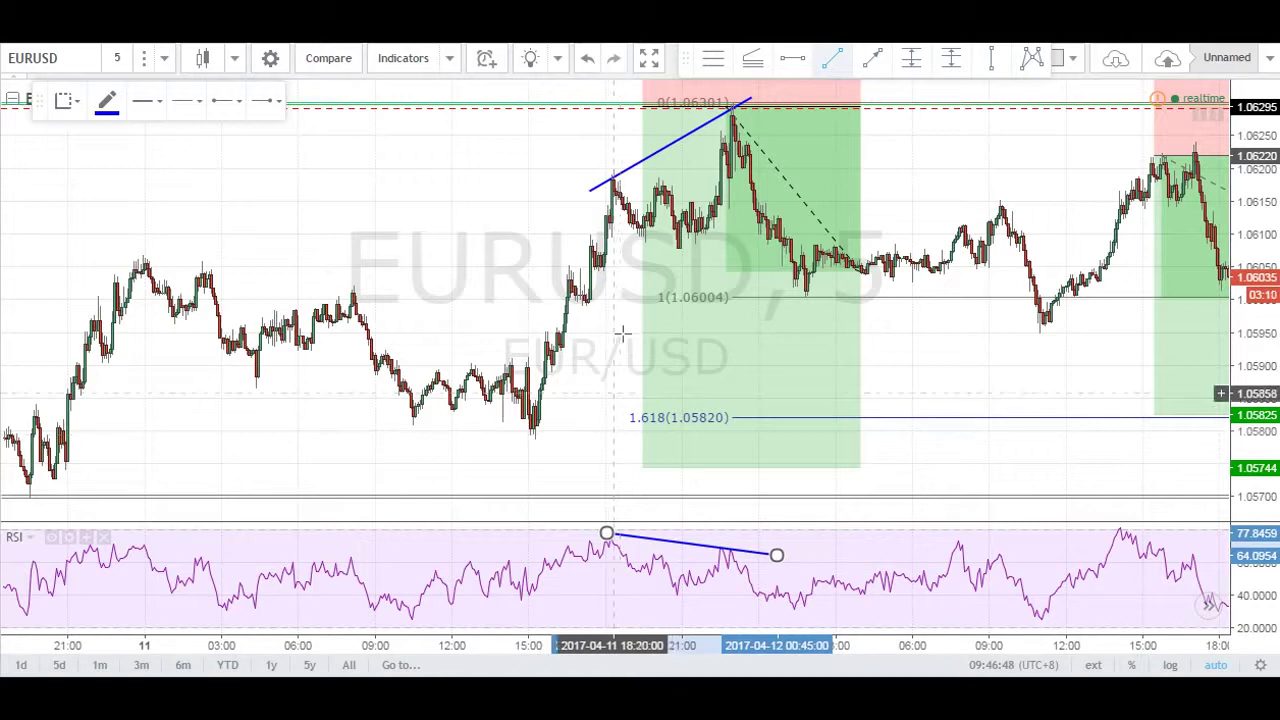
# - Delete both divergence lines and return the chart to 15-minute candles
pyautogui.click(163, 60)
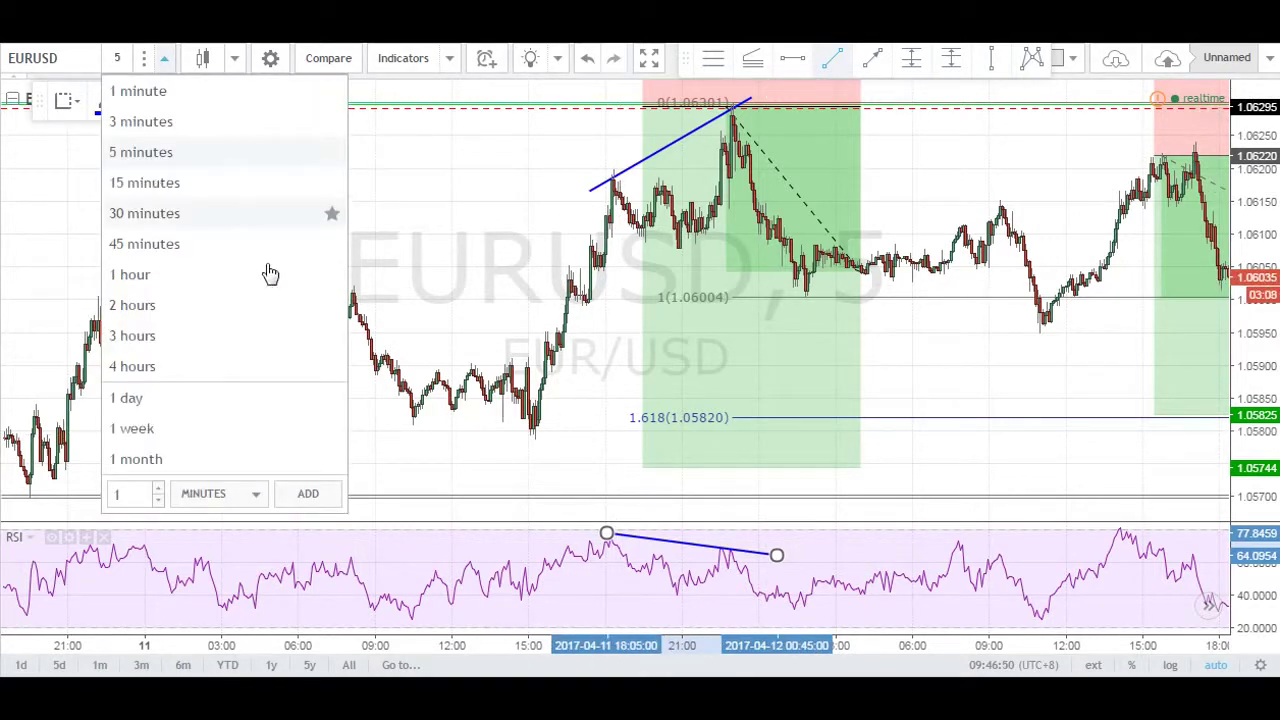
pyautogui.click(628, 172)
pyautogui.press('Delete')
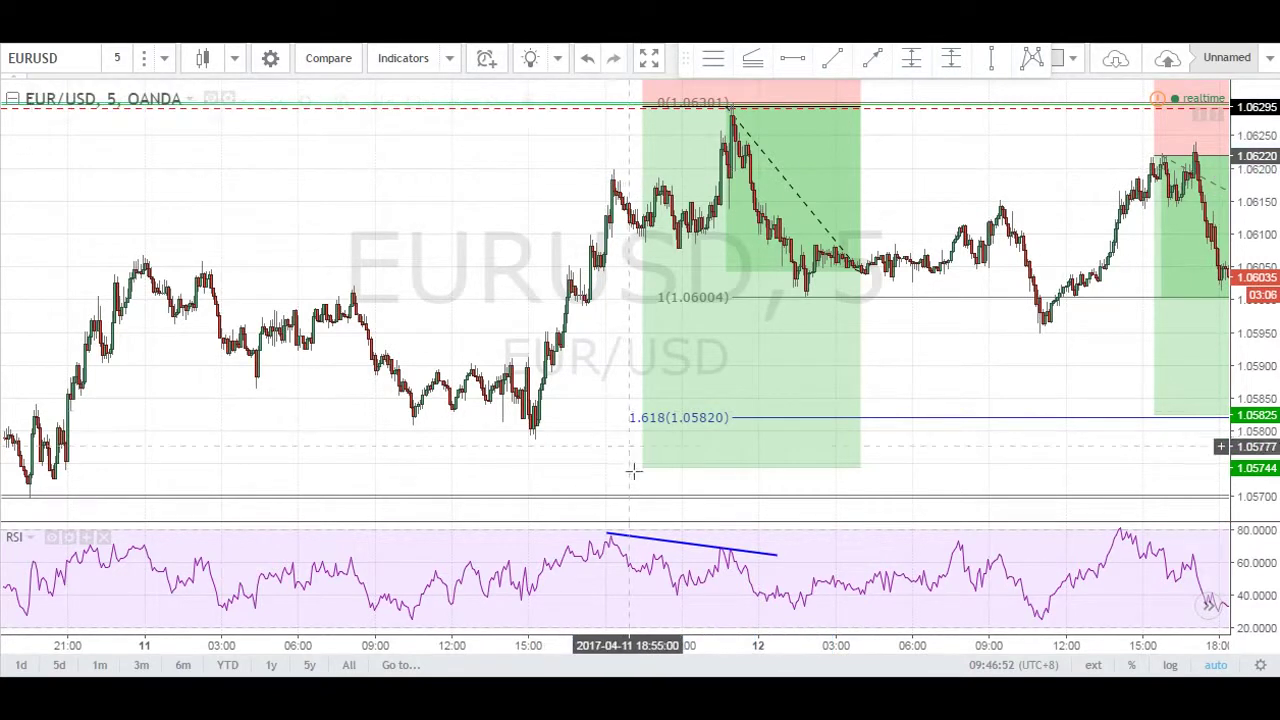
pyautogui.click(640, 537)
pyautogui.press('Delete')
pyautogui.click(164, 59)
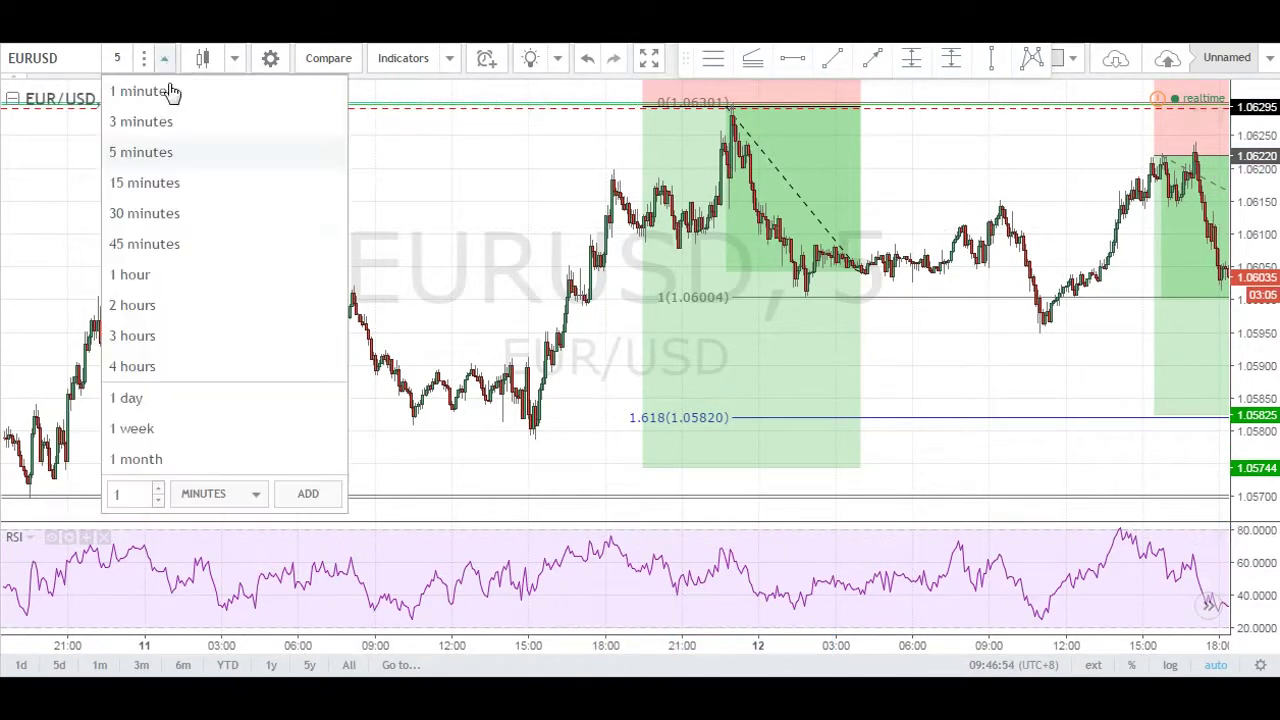
pyautogui.click(175, 185)
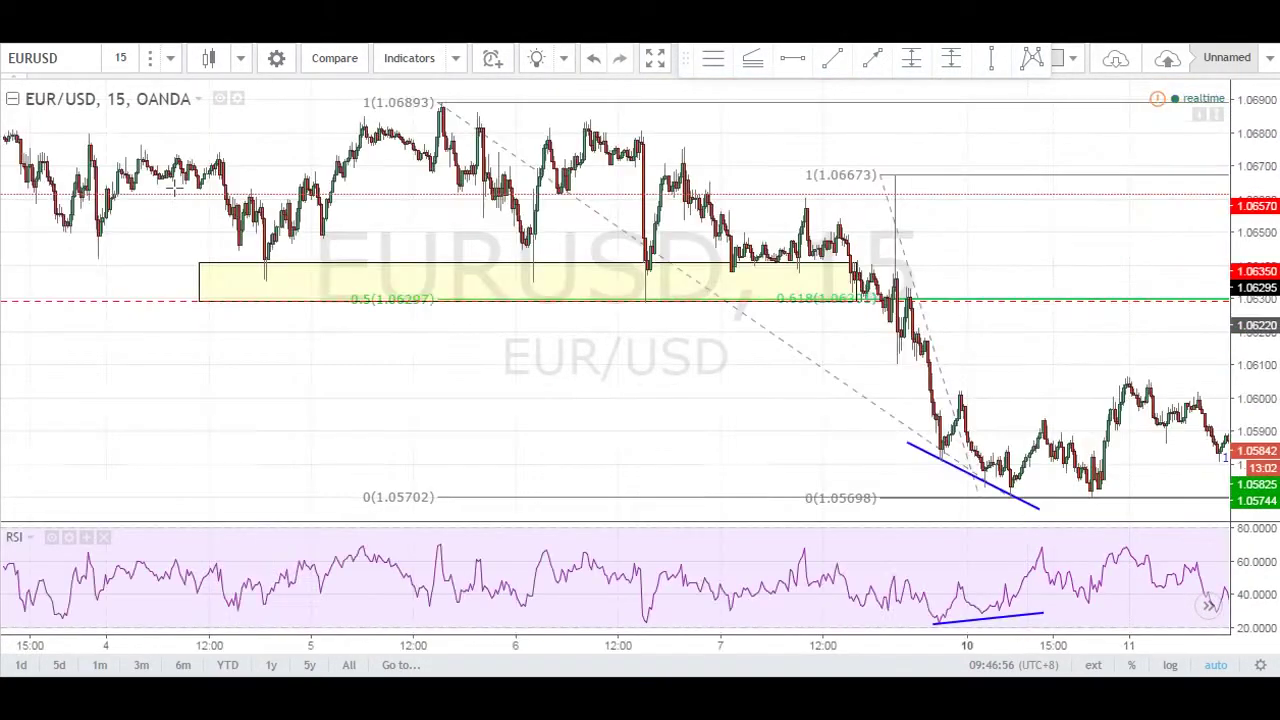
# - Add a horizontal line on recent candles and set its price to 1.0621
pyautogui.moveTo(1074, 371); pyautogui.dragTo(948, 374)
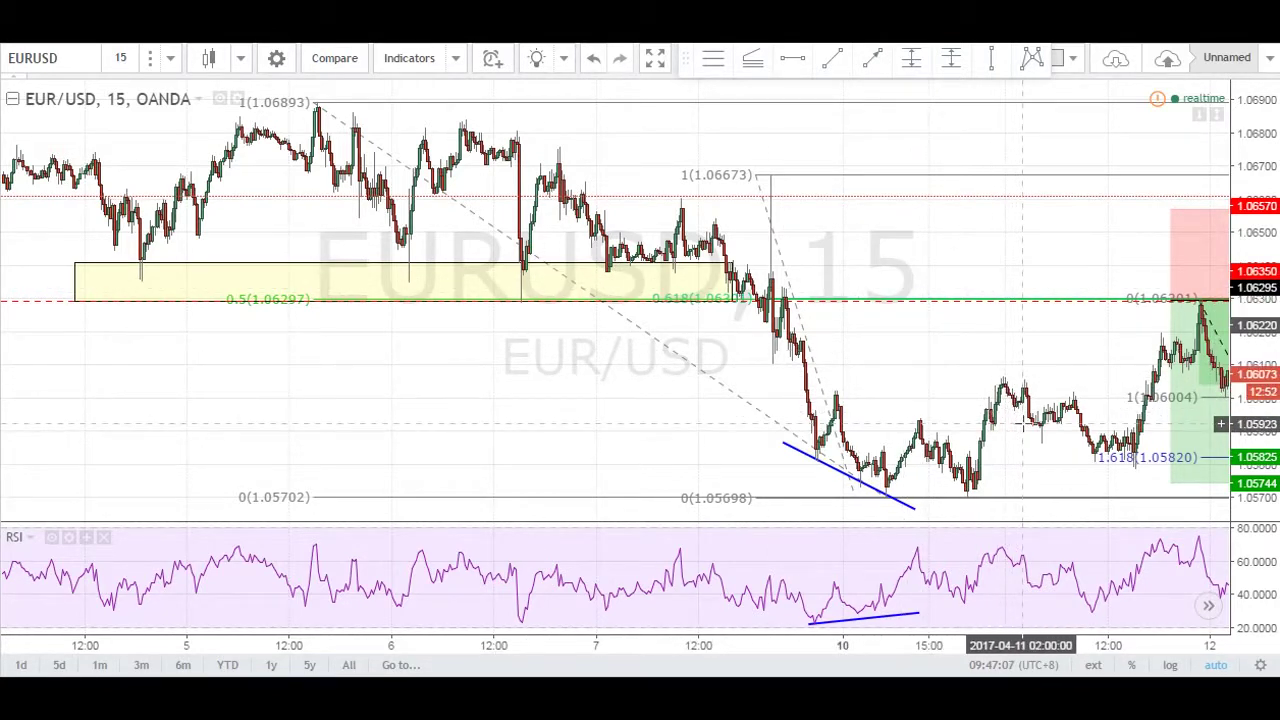
pyautogui.moveTo(1058, 429); pyautogui.dragTo(956, 398)
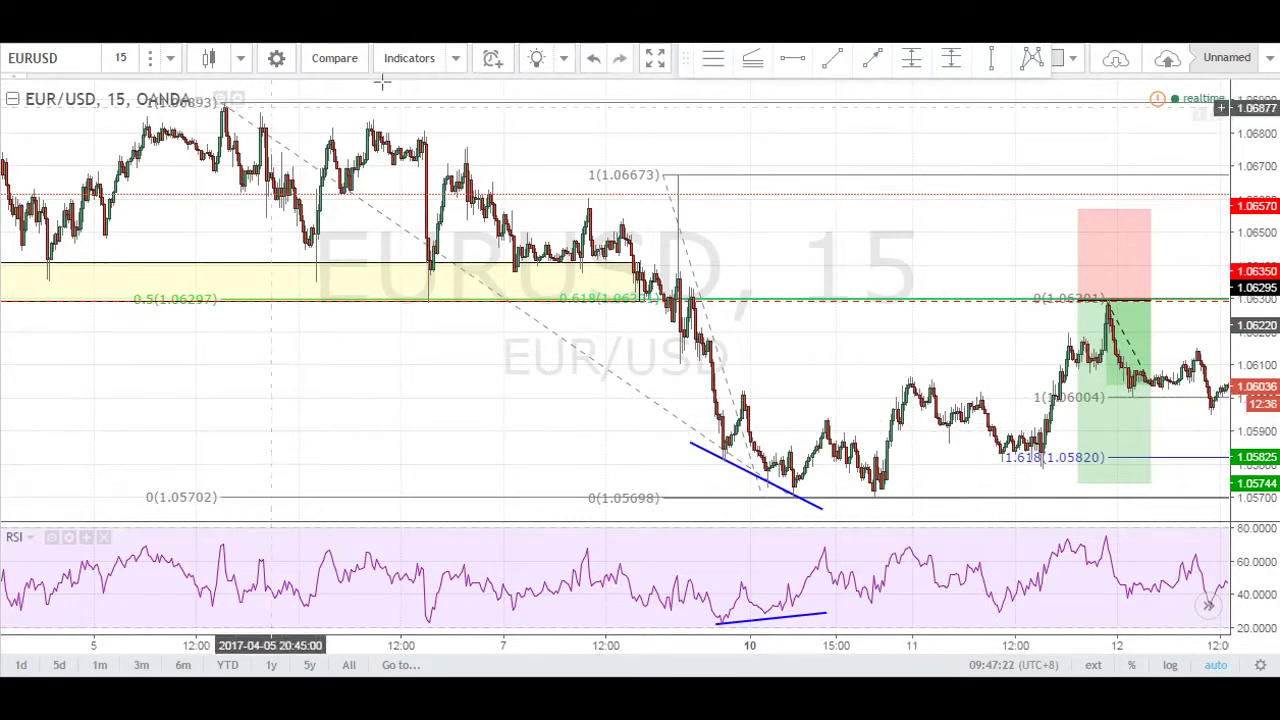
pyautogui.click(792, 58)
pyautogui.click(1014, 343)
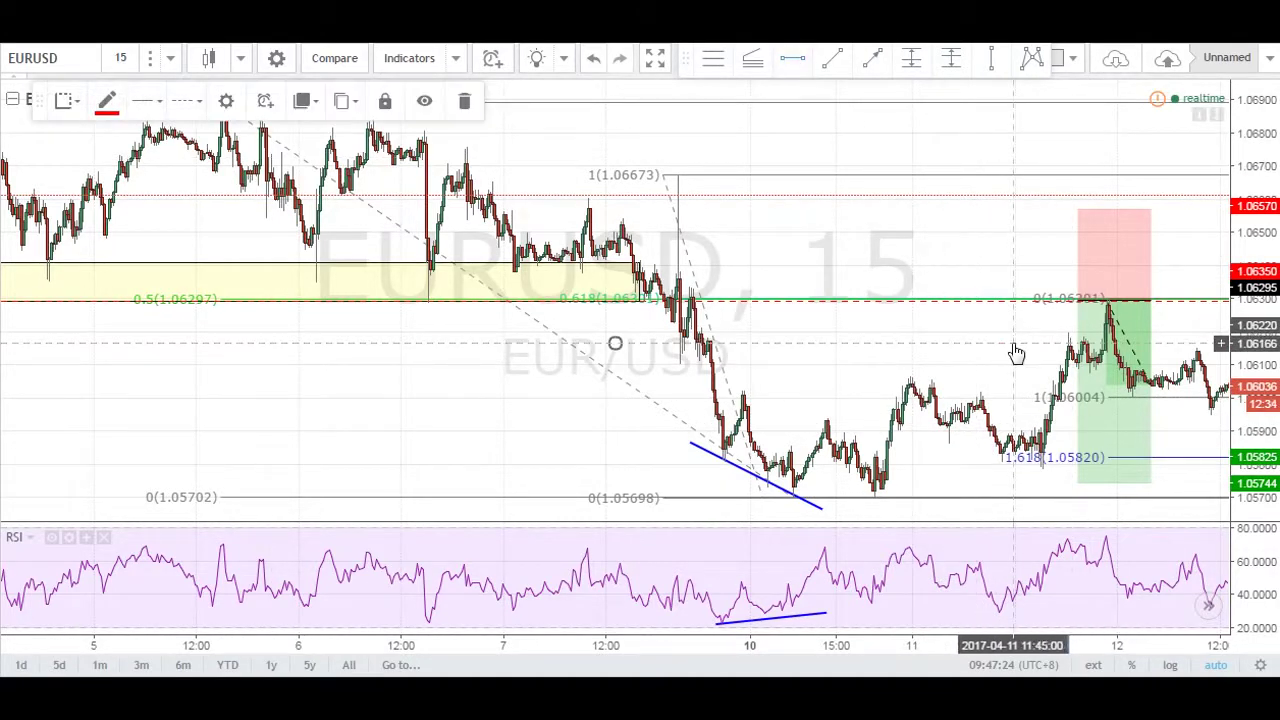
pyautogui.doubleClick(1014, 346)
pyautogui.click(541, 156)
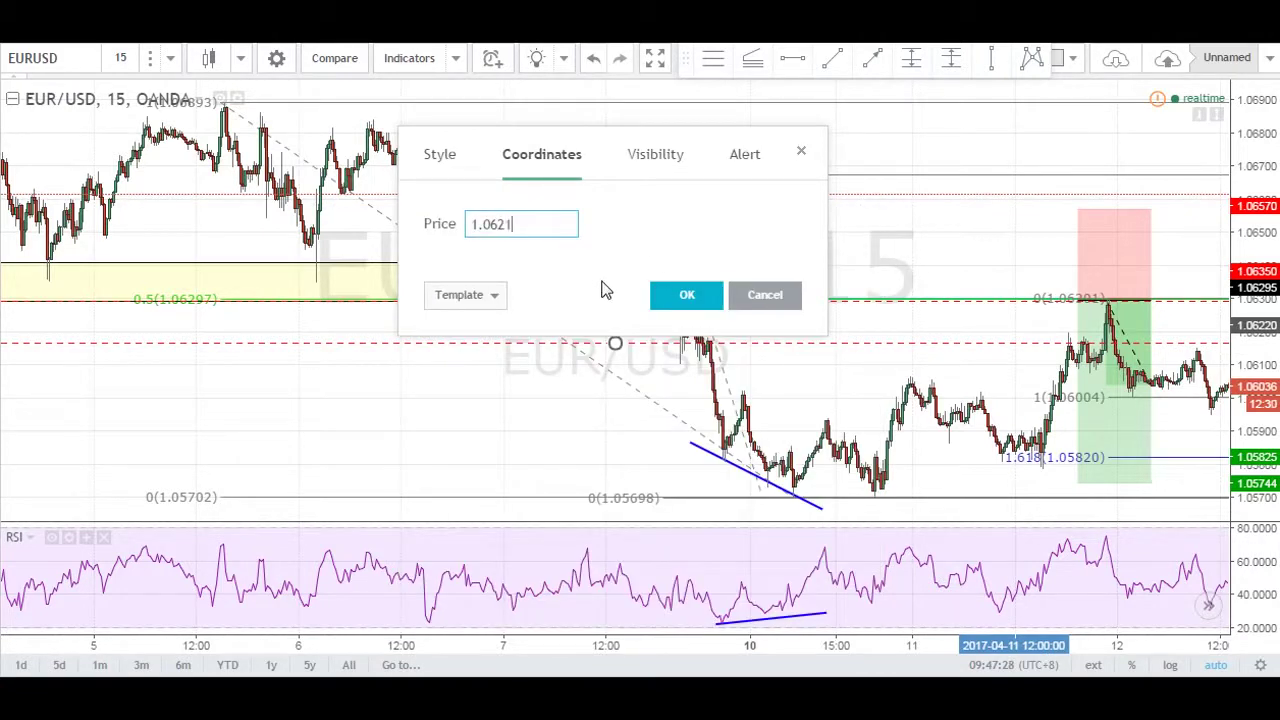
pyautogui.click(687, 297)
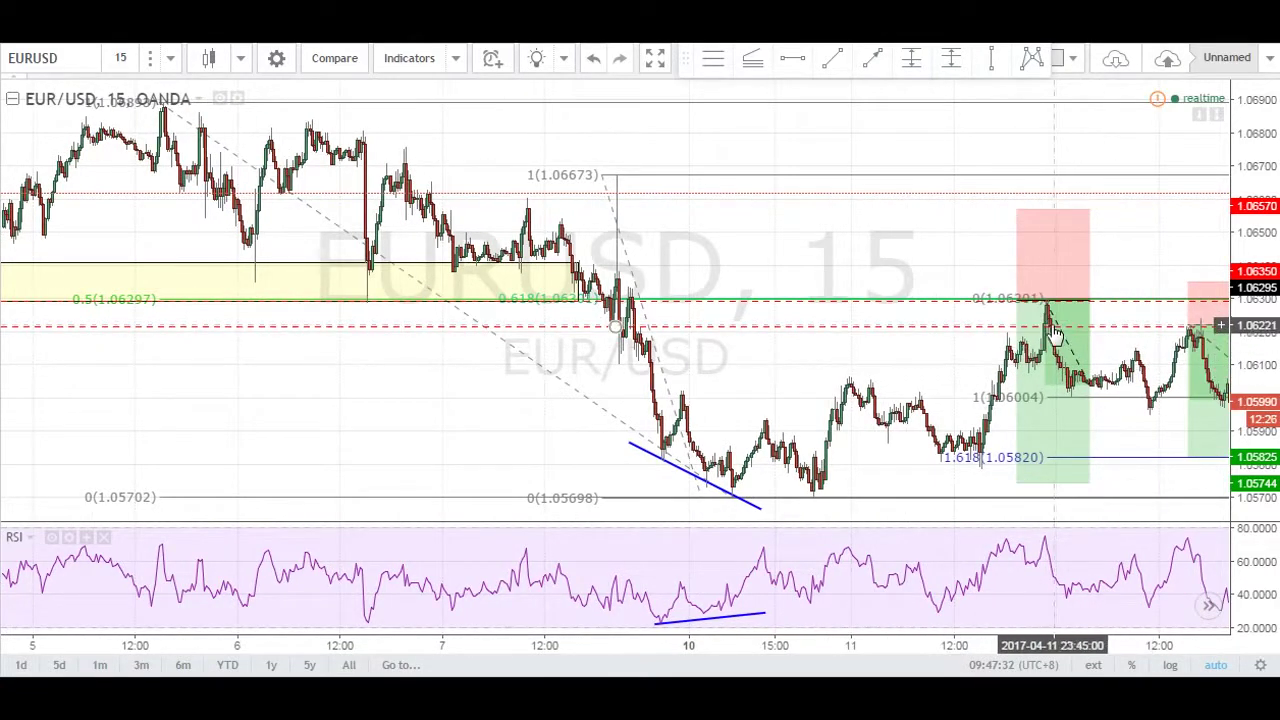
# - Delete the earlier short-position box from the chart
pyautogui.moveTo(1058, 340)
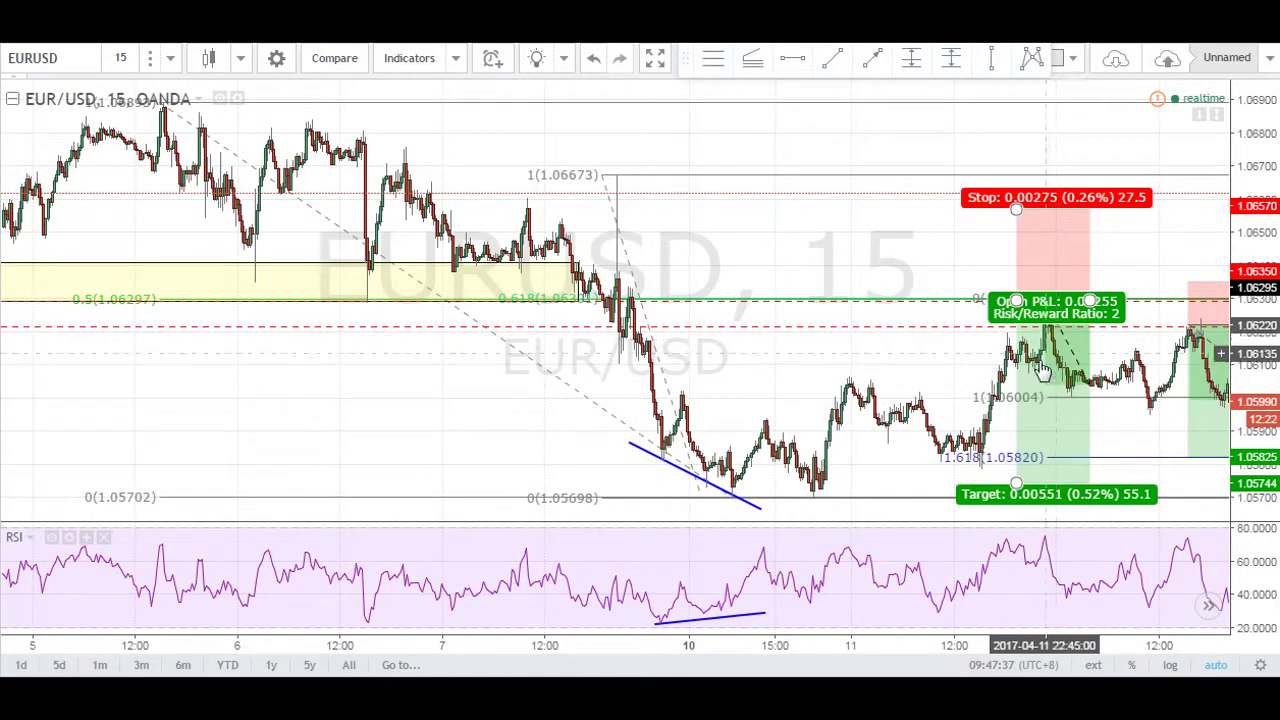
pyautogui.moveTo(830, 366); pyautogui.dragTo(600, 362)
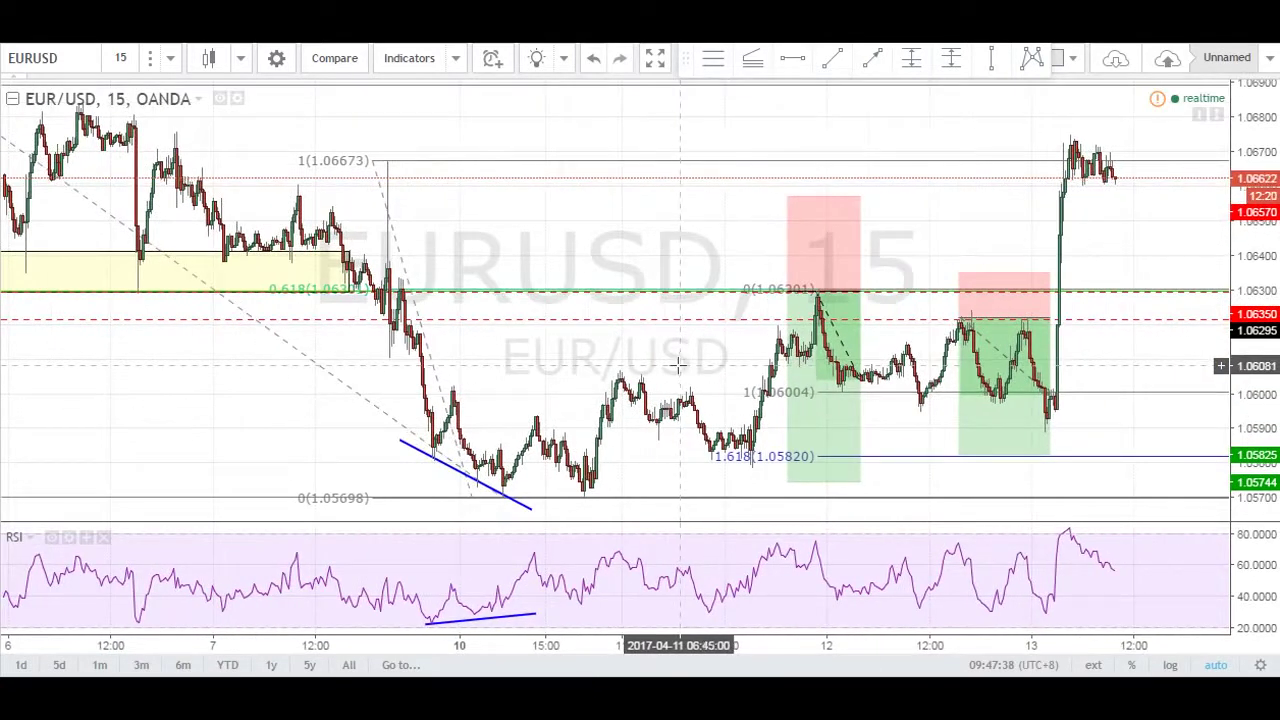
pyautogui.moveTo(808, 244); pyautogui.dragTo(746, 242)
pyautogui.moveTo(776, 240)
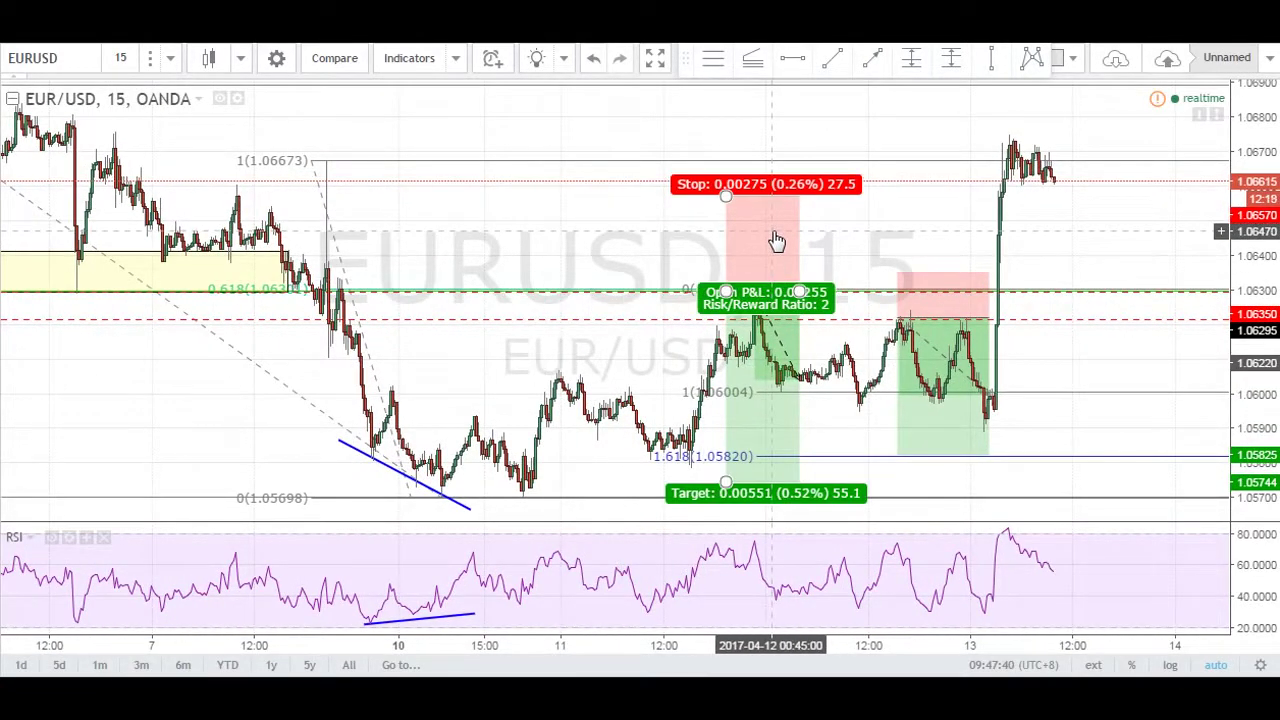
pyautogui.click(776, 240)
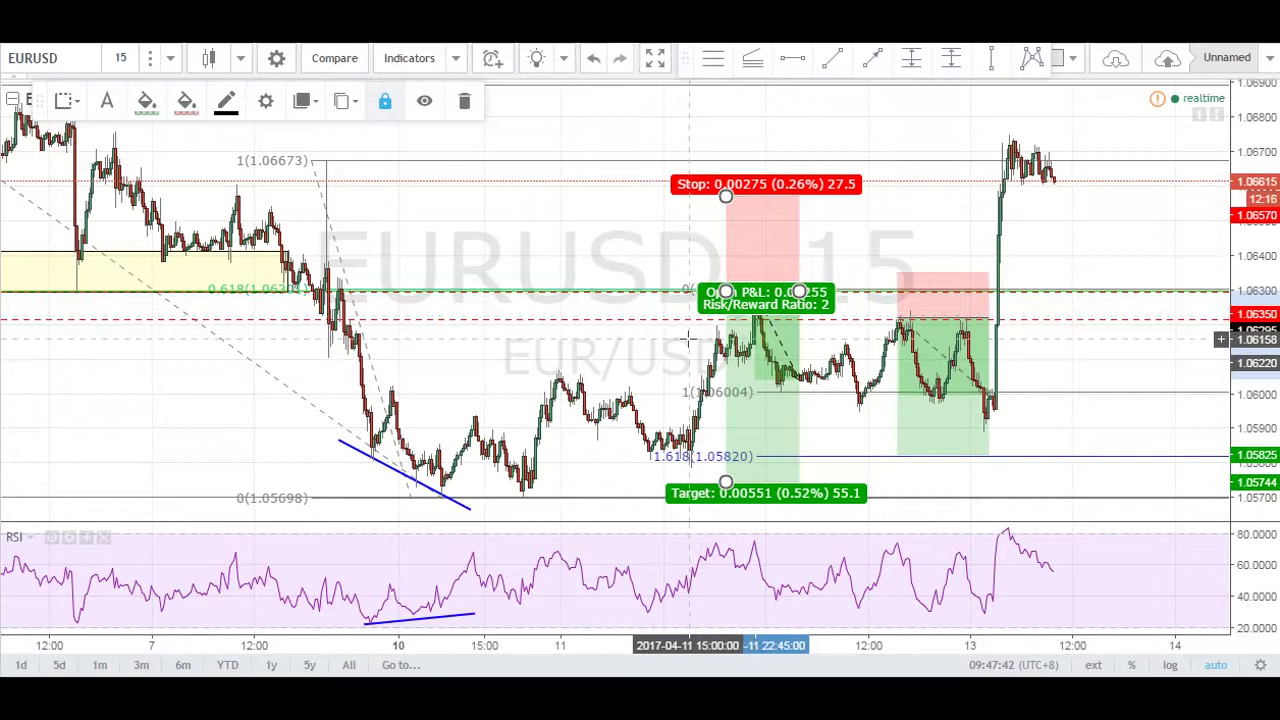
pyautogui.click(768, 268)
pyautogui.press('Delete')
pyautogui.click(701, 321)
pyautogui.click(703, 328)
pyautogui.moveTo(666, 334); pyautogui.dragTo(632, 329)
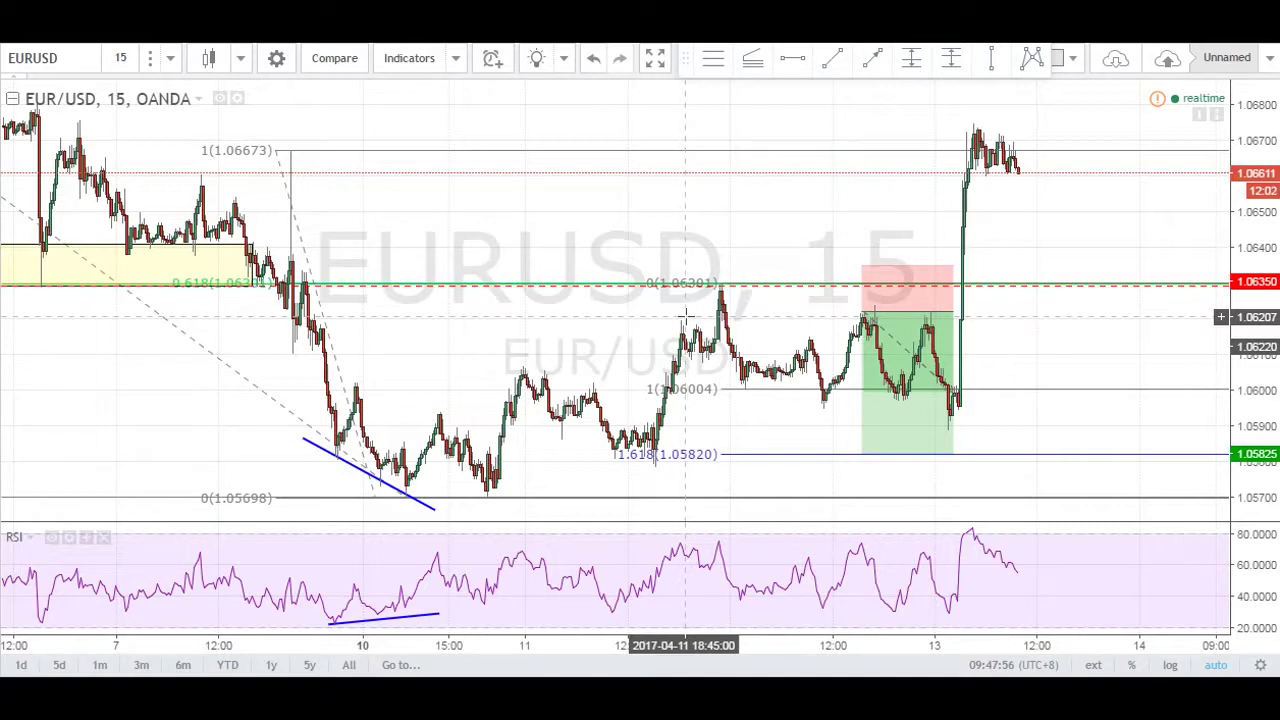
# - Draw trend lines from the 1.06301 peak down to the swing low and up to the next high
pyautogui.hscroll(3, 731, 226)
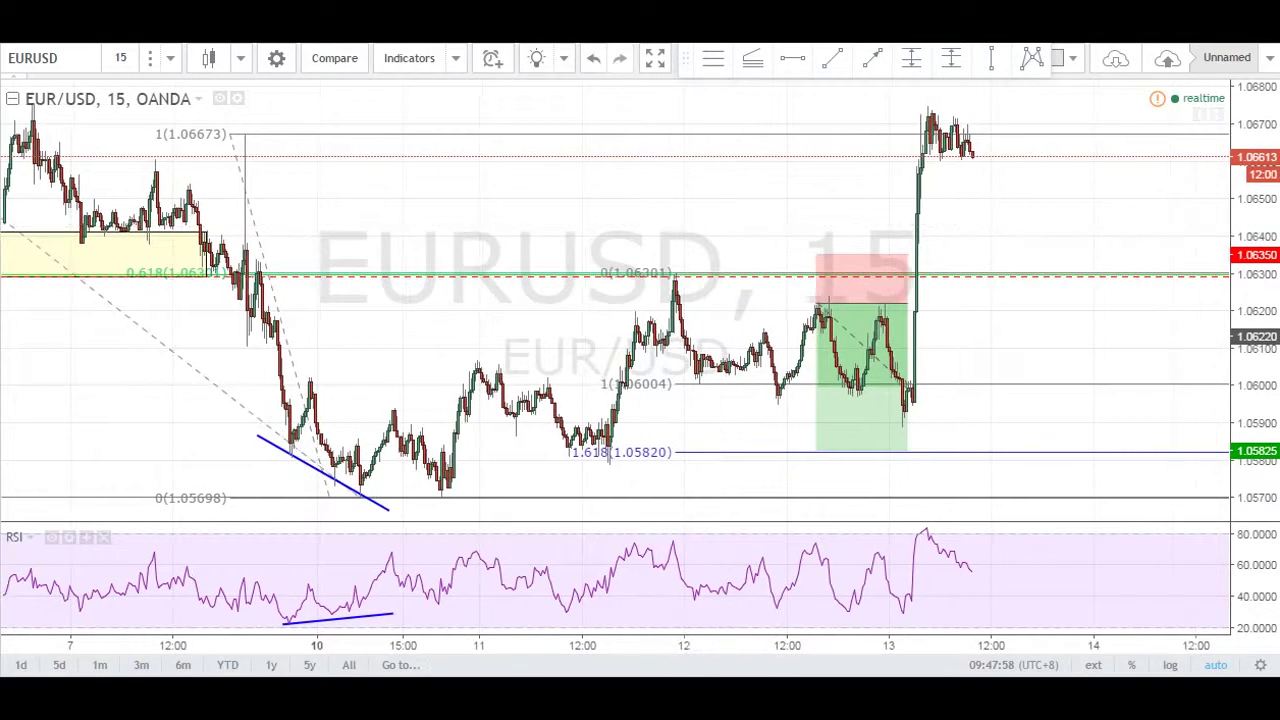
pyautogui.hotkey('alt', 't')
pyautogui.click(674, 271)
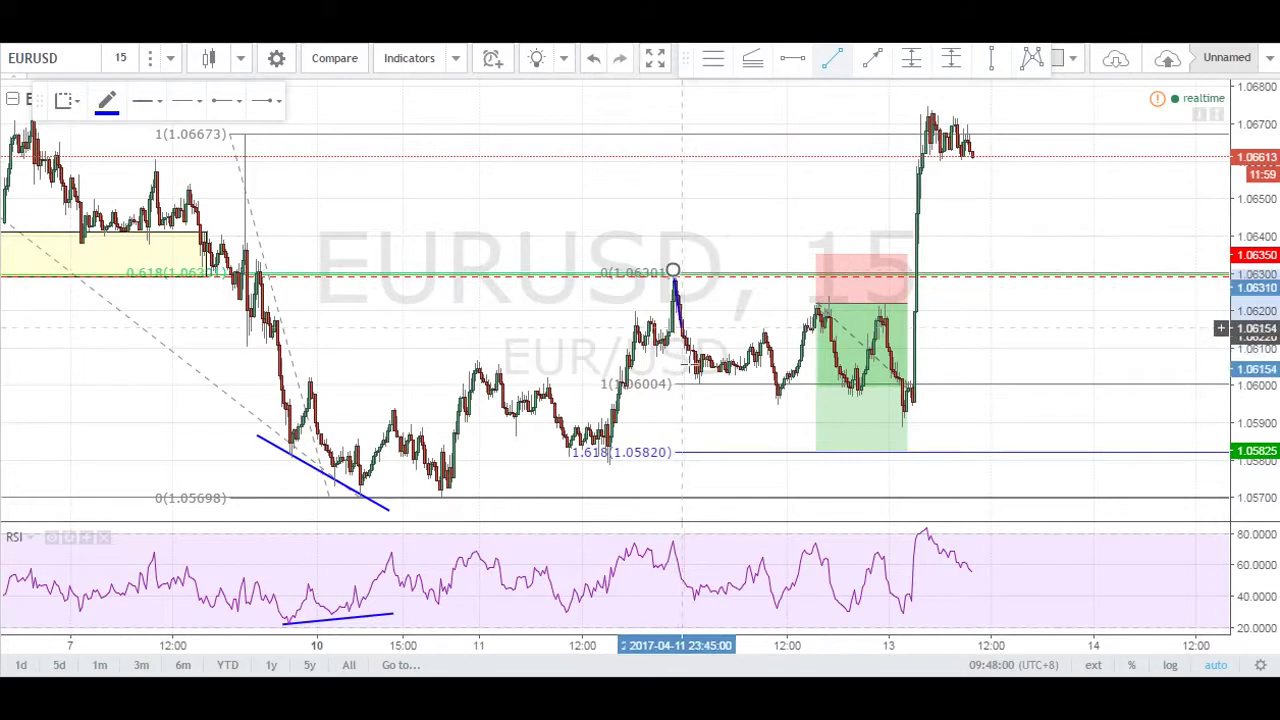
pyautogui.click(700, 382)
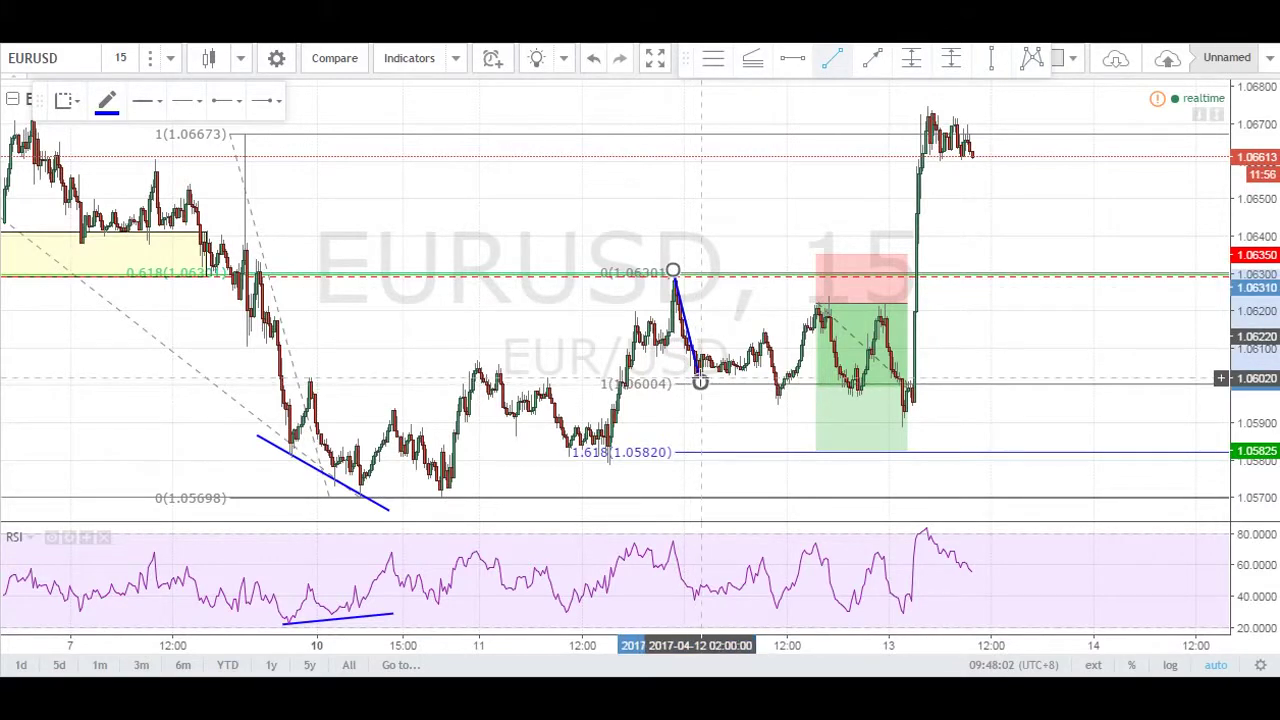
pyautogui.click(698, 386)
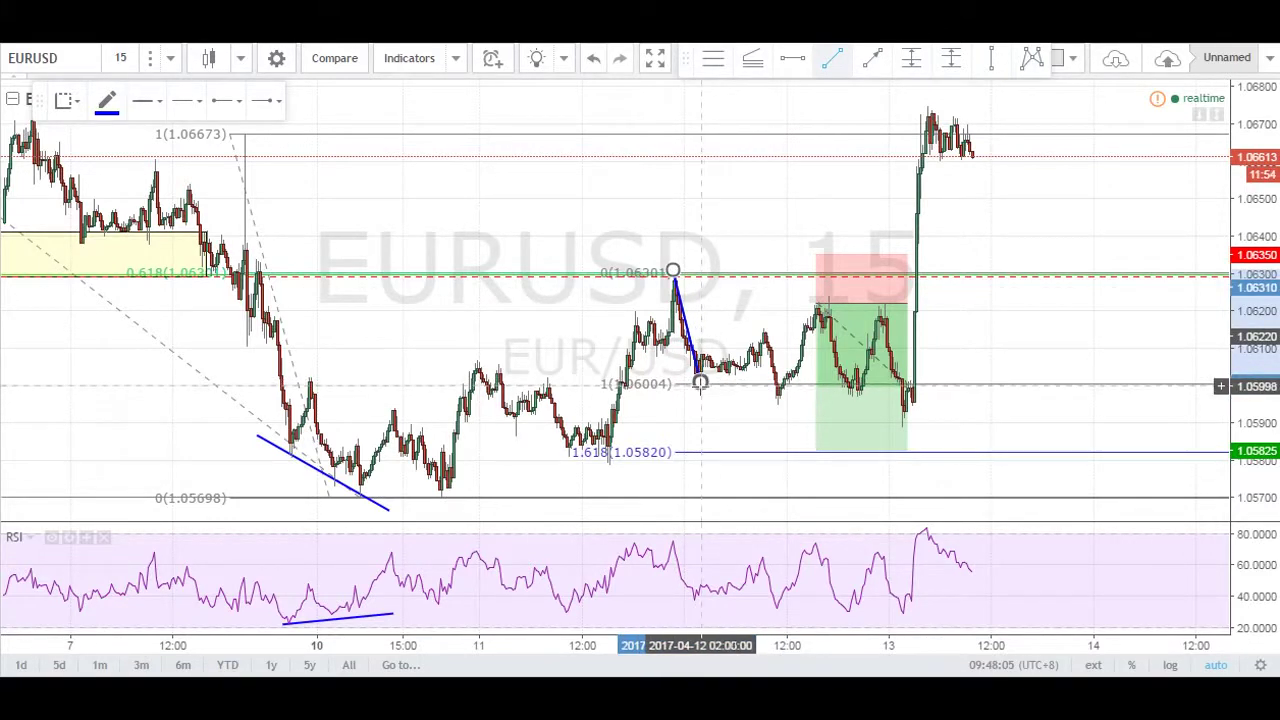
pyautogui.click(764, 329)
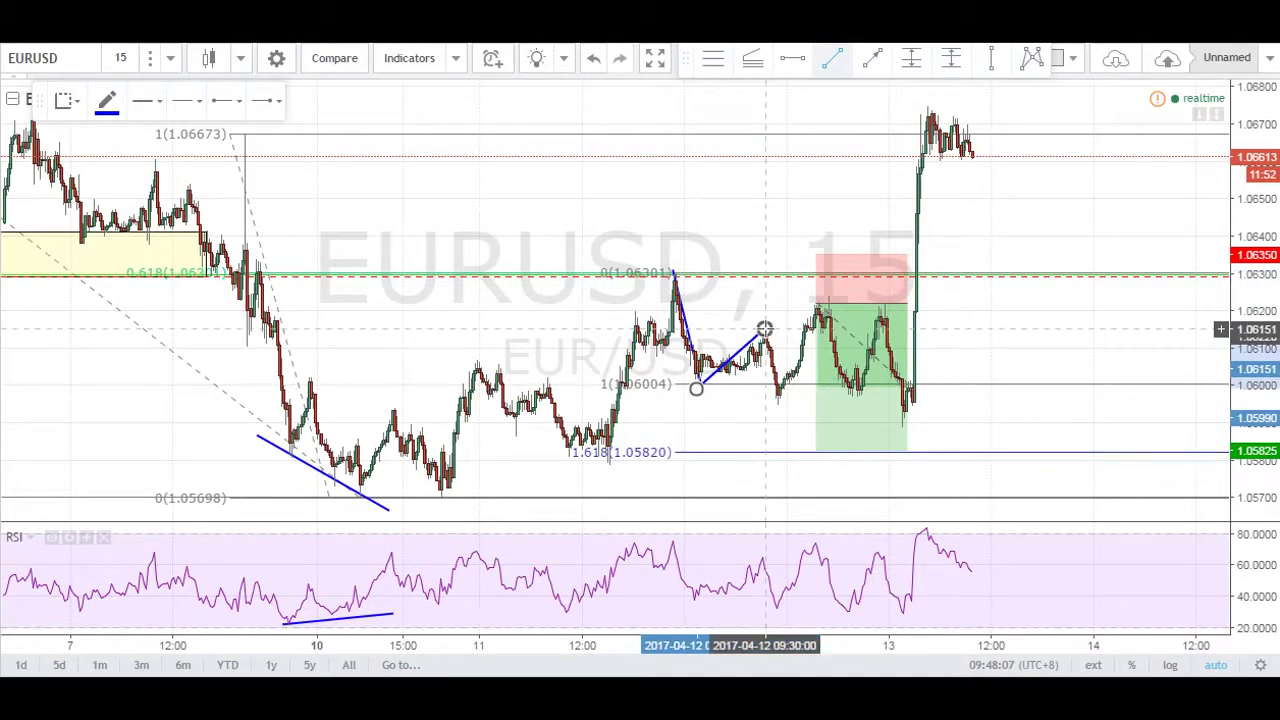
pyautogui.click(710, 221)
# - Try a Fibonacci retracement from the 1.06301 peak to the swing low
pyautogui.hotkey('alt', 'h')
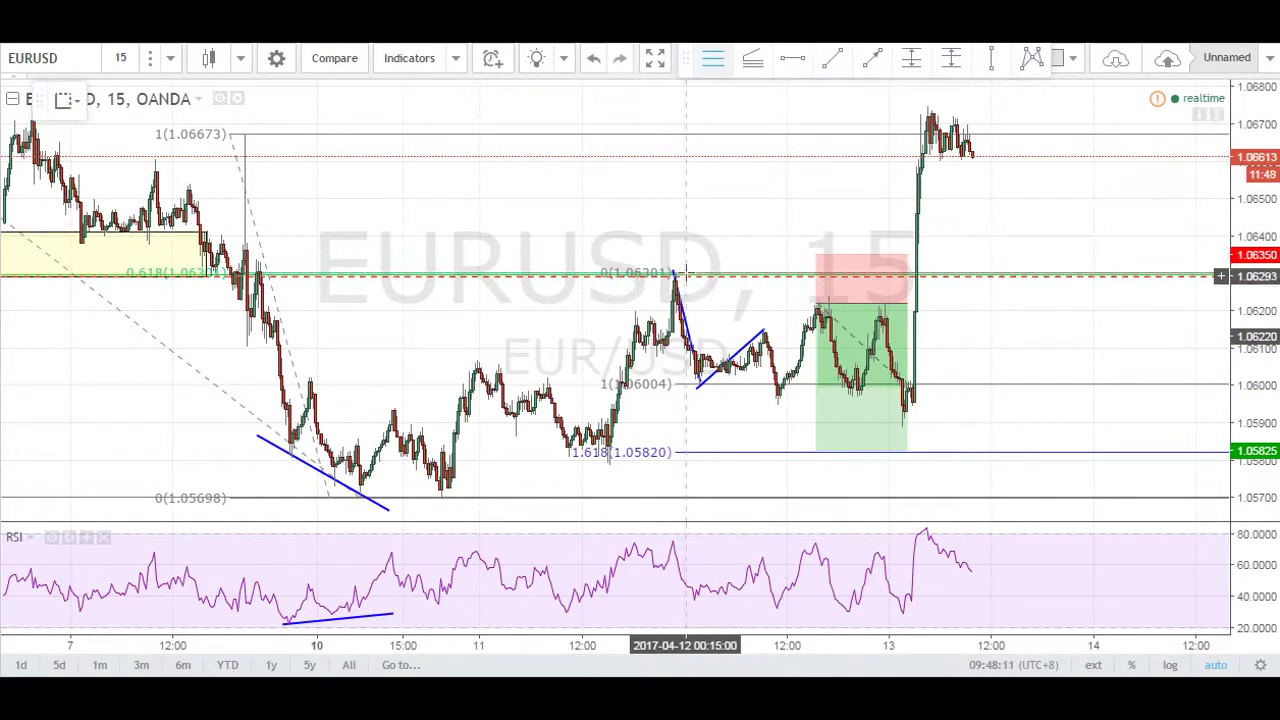
pyautogui.click(685, 272)
pyautogui.click(749, 384)
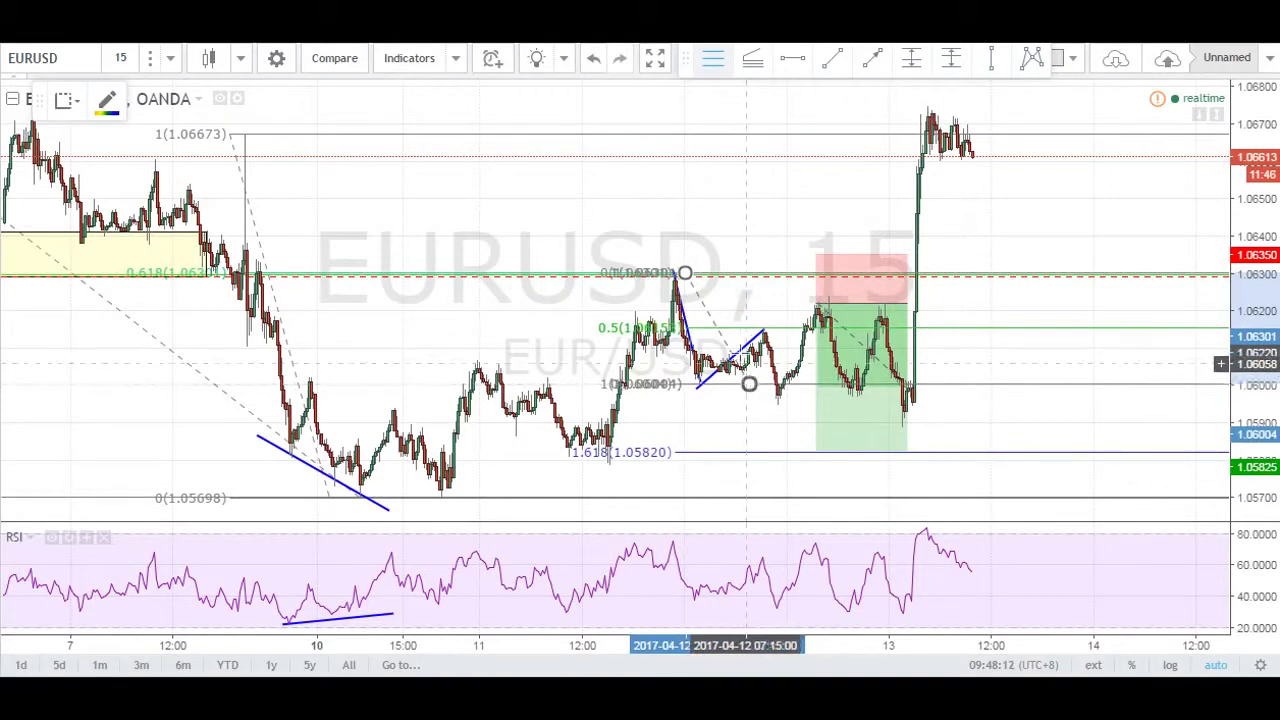
pyautogui.click(752, 358)
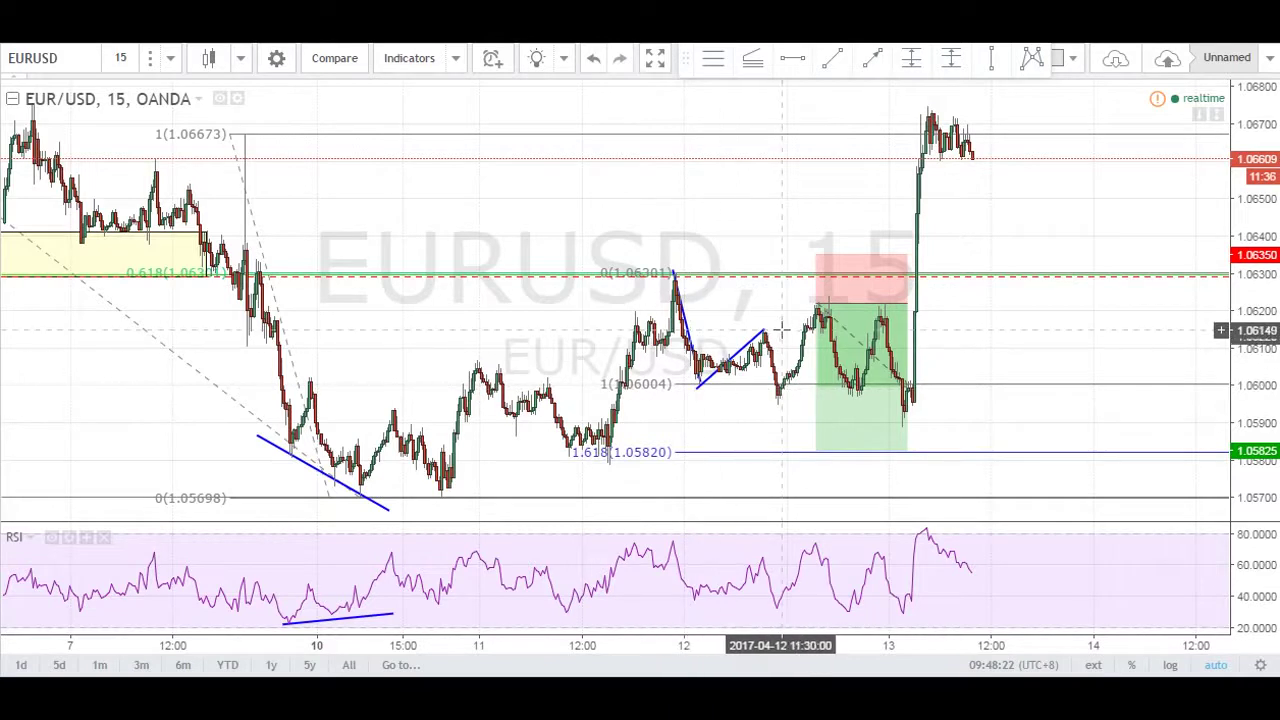
# - Add a downward trend-line leg from the last swing high to the next low
pyautogui.hotkey('alt', 't')
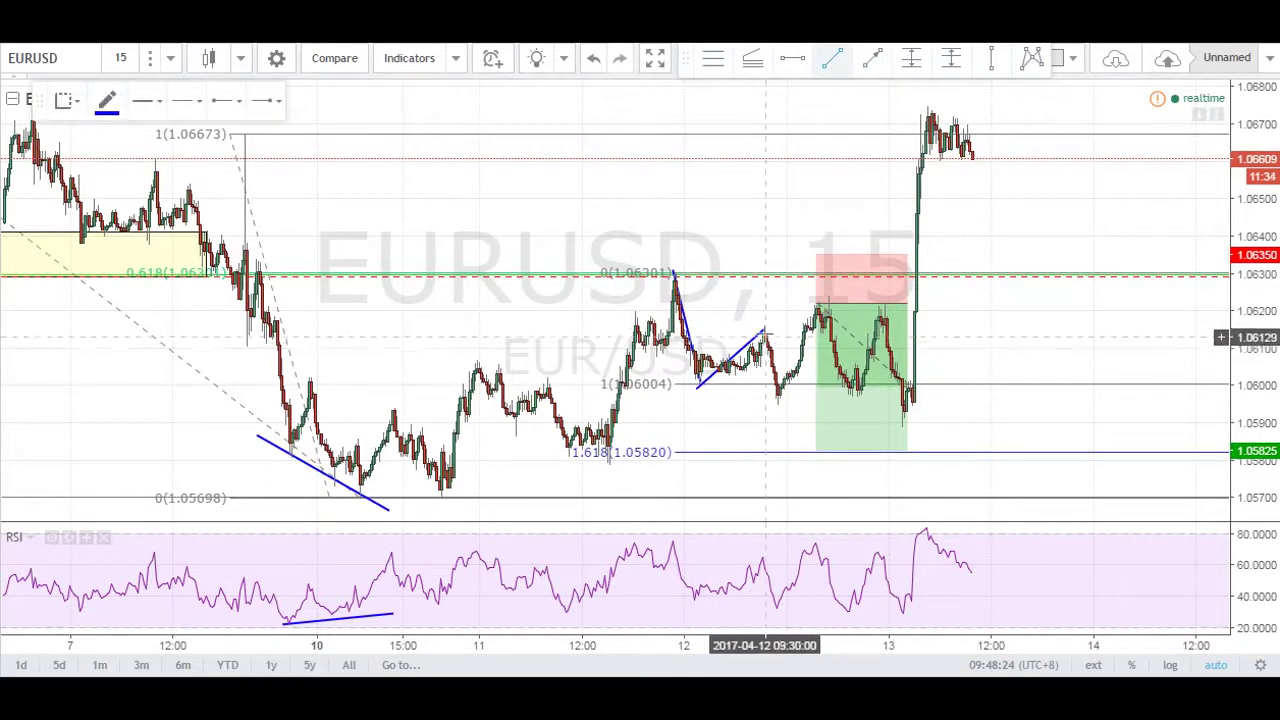
pyautogui.click(762, 333)
pyautogui.click(780, 406)
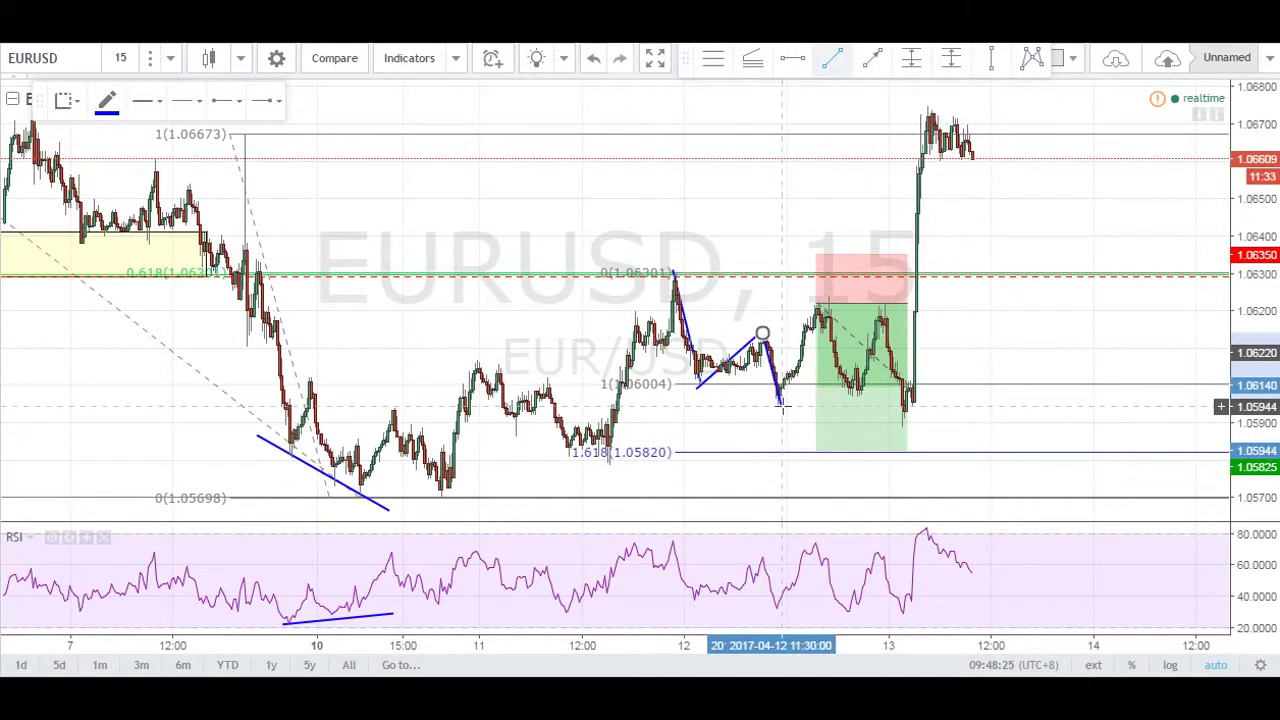
pyautogui.click(697, 407)
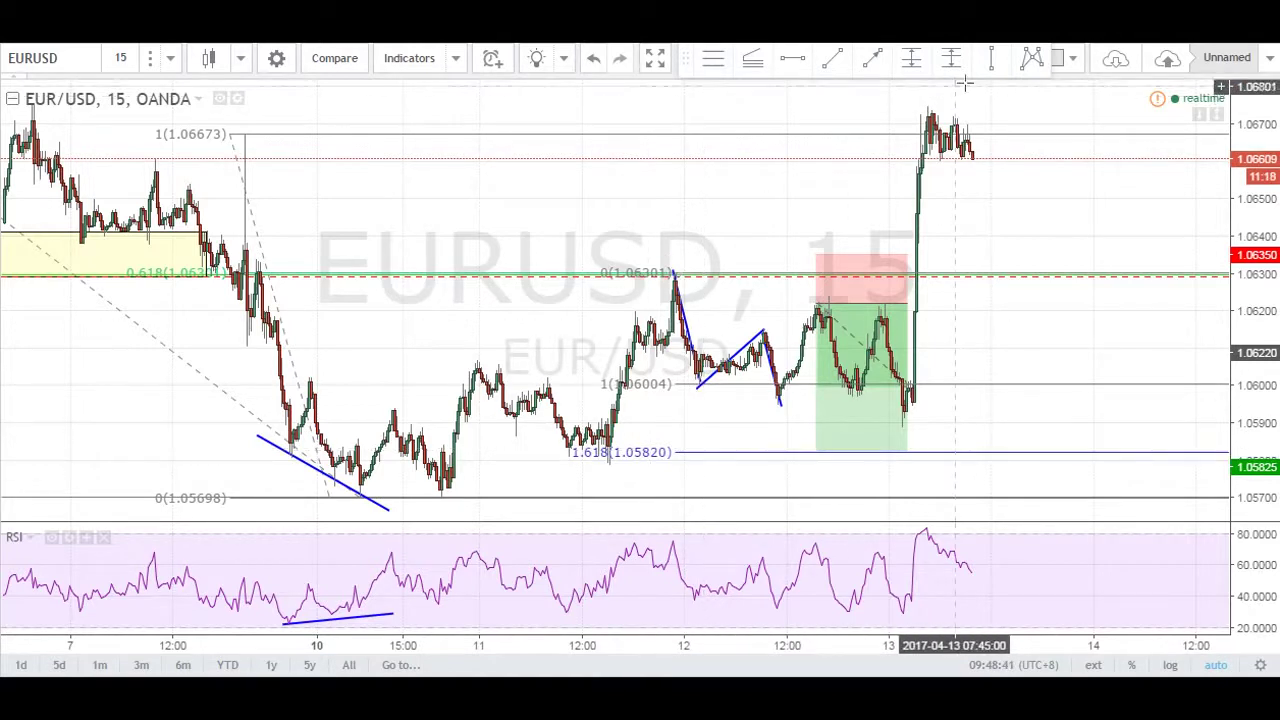
# - Start an XABCD pattern at the peak, then cancel it after point A
pyautogui.click(1032, 57)
pyautogui.click(671, 271)
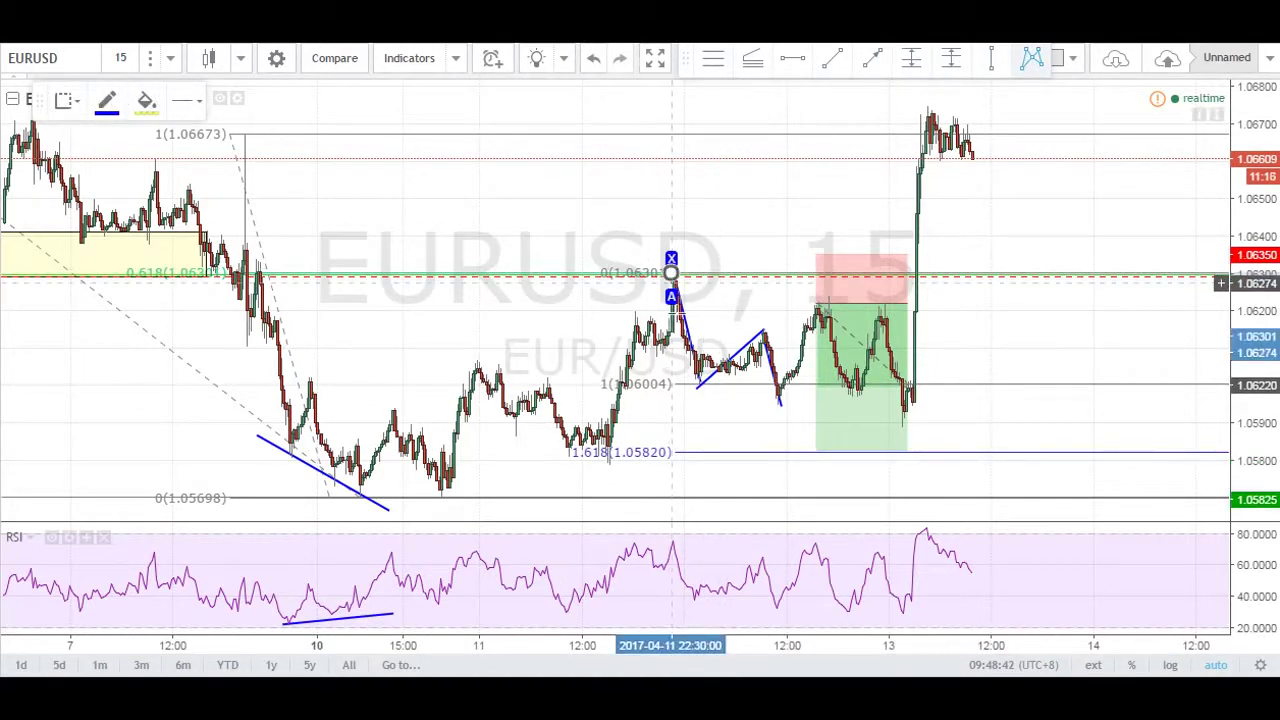
pyautogui.click(700, 389)
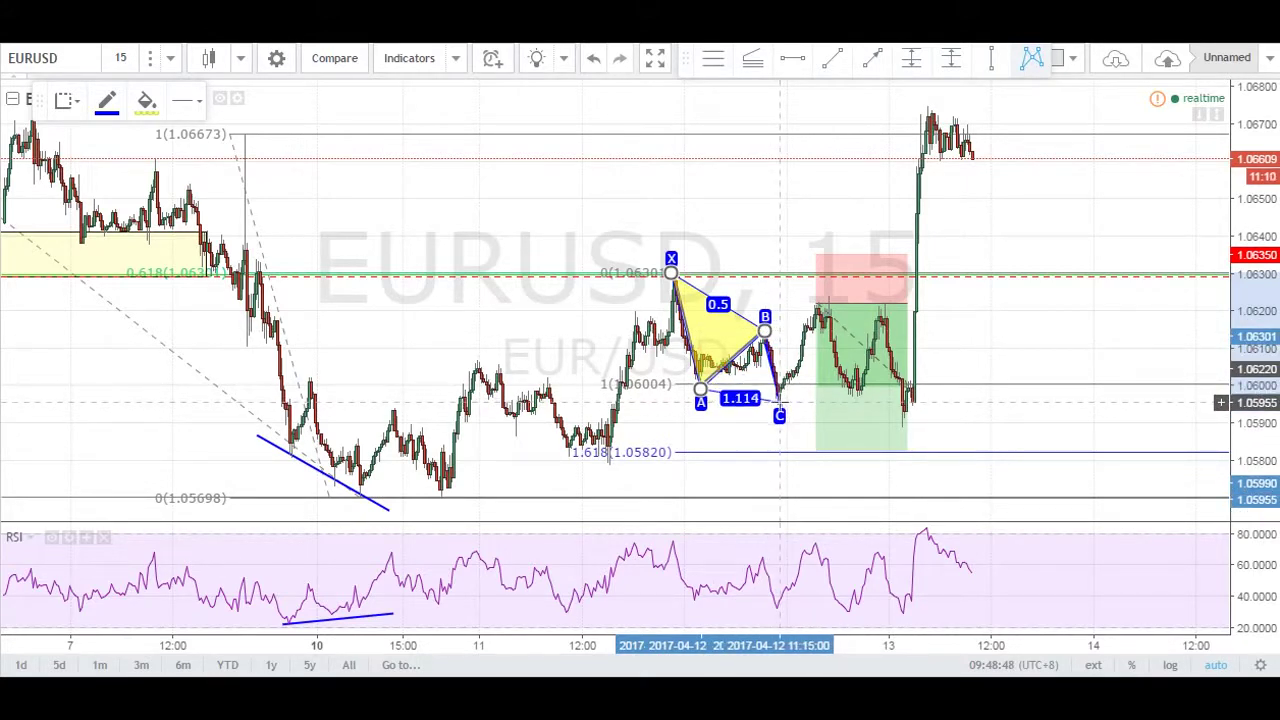
pyautogui.press('Escape')
# - Delete the blue zigzag trend line over the April 12 swing
pyautogui.scroll(3, 634, 417)
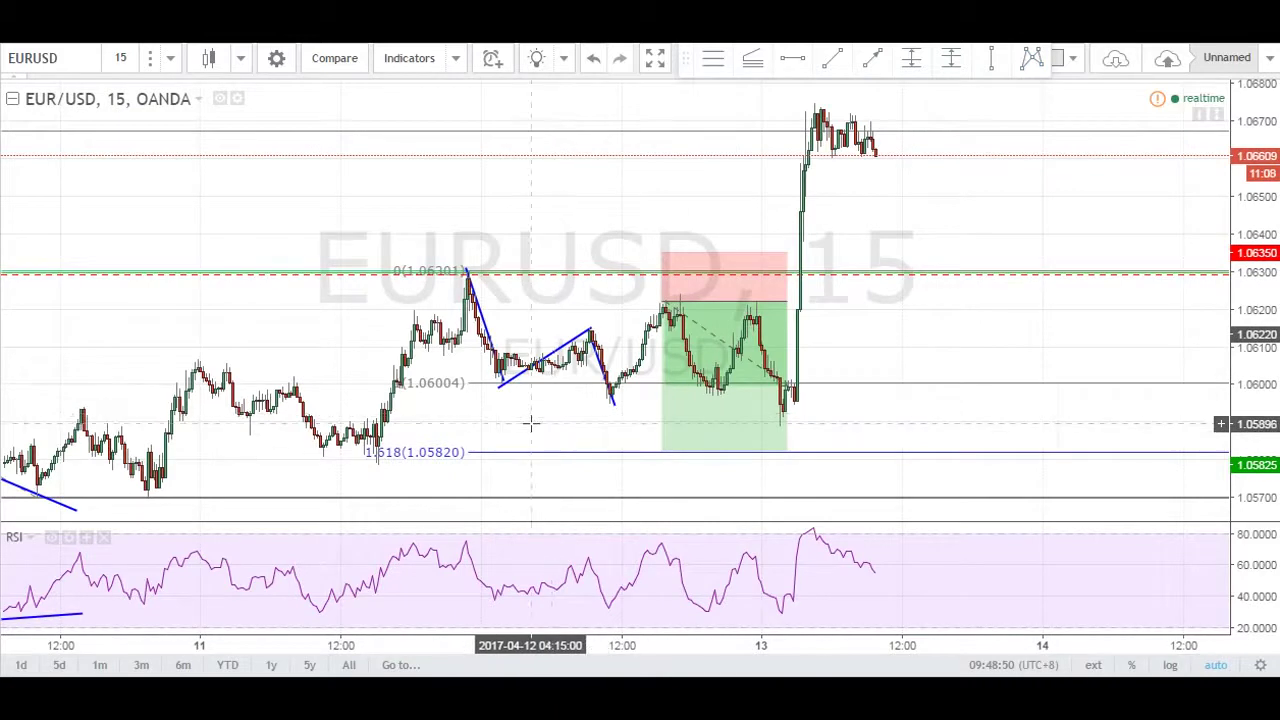
pyautogui.click(732, 350)
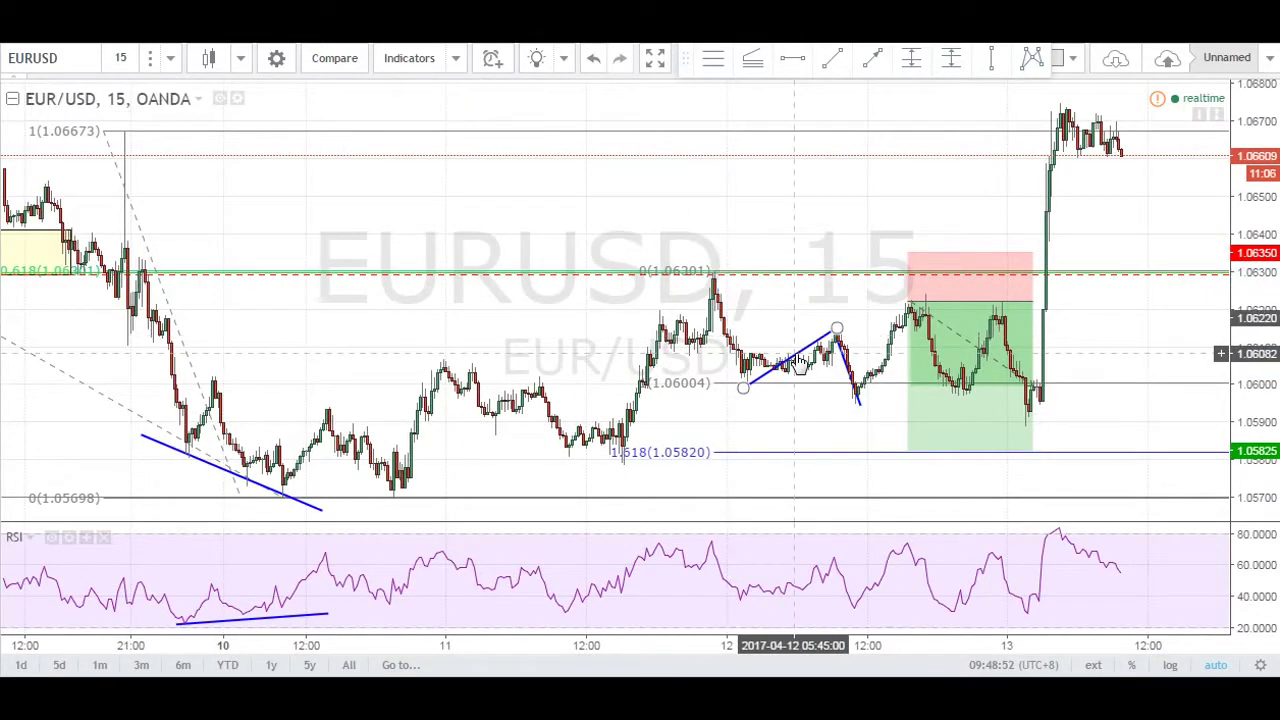
pyautogui.press('Delete')
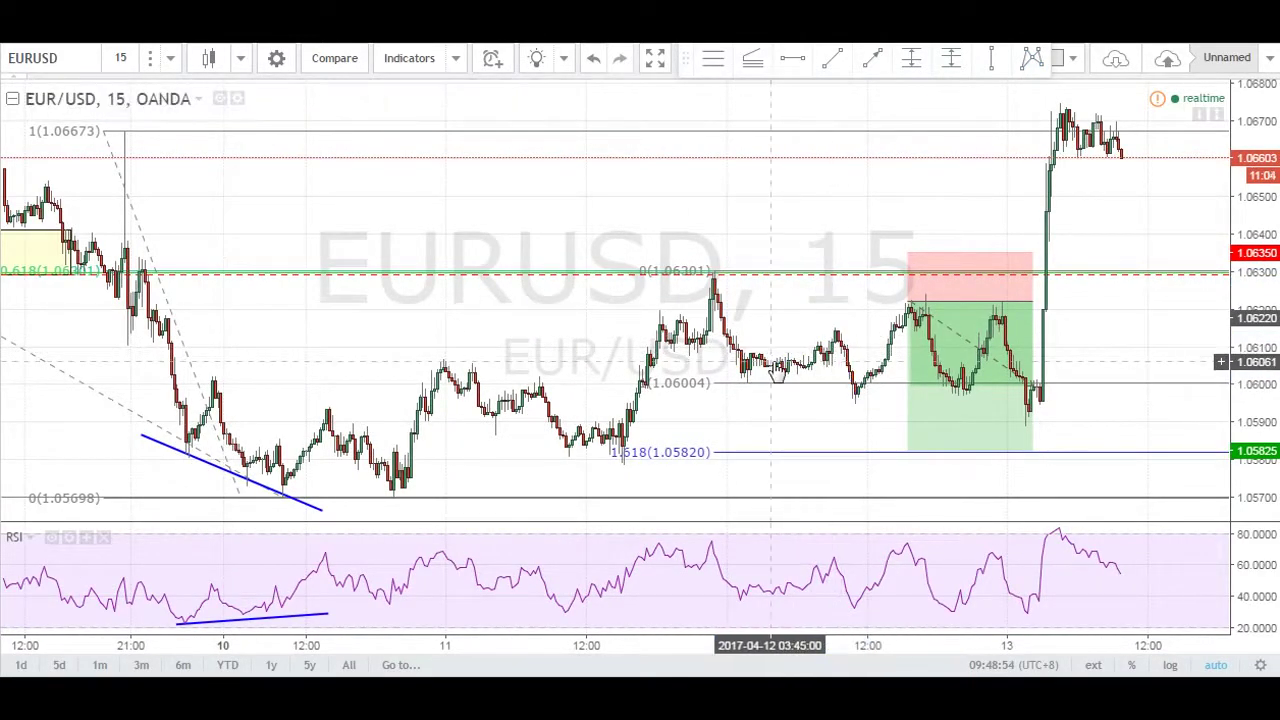
pyautogui.scroll(2, 672, 372)
pyautogui.hscroll(-2, 660, 365)
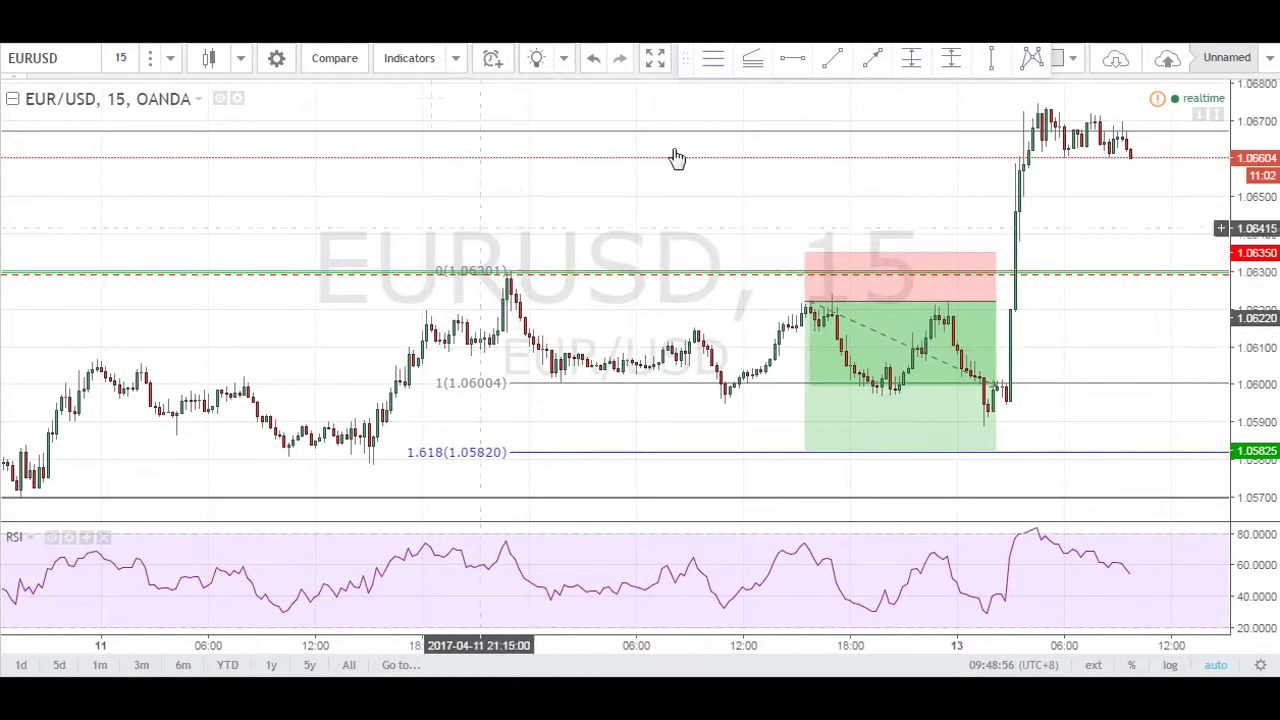
pyautogui.click(1032, 58)
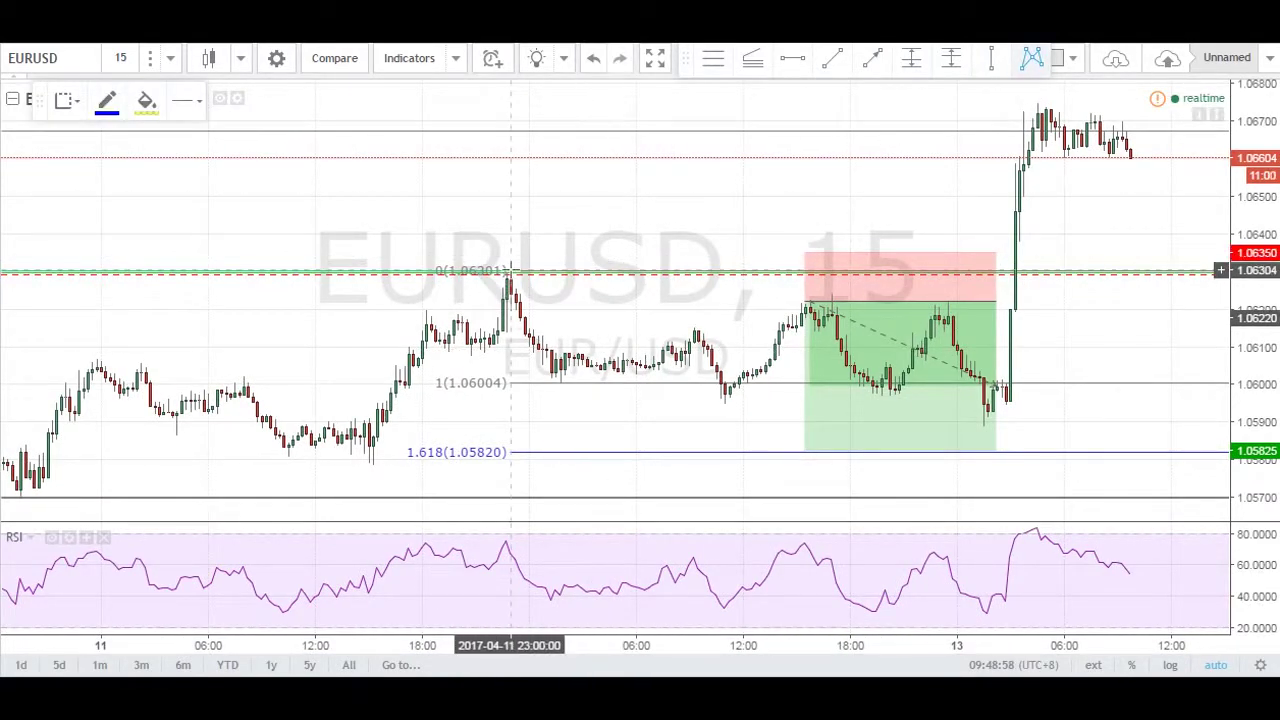
# - With Magnet Mode on, place X at 1.06301 and points A–D, adjusting D so XD reads 0.786
pyautogui.rightClick(80, 509)
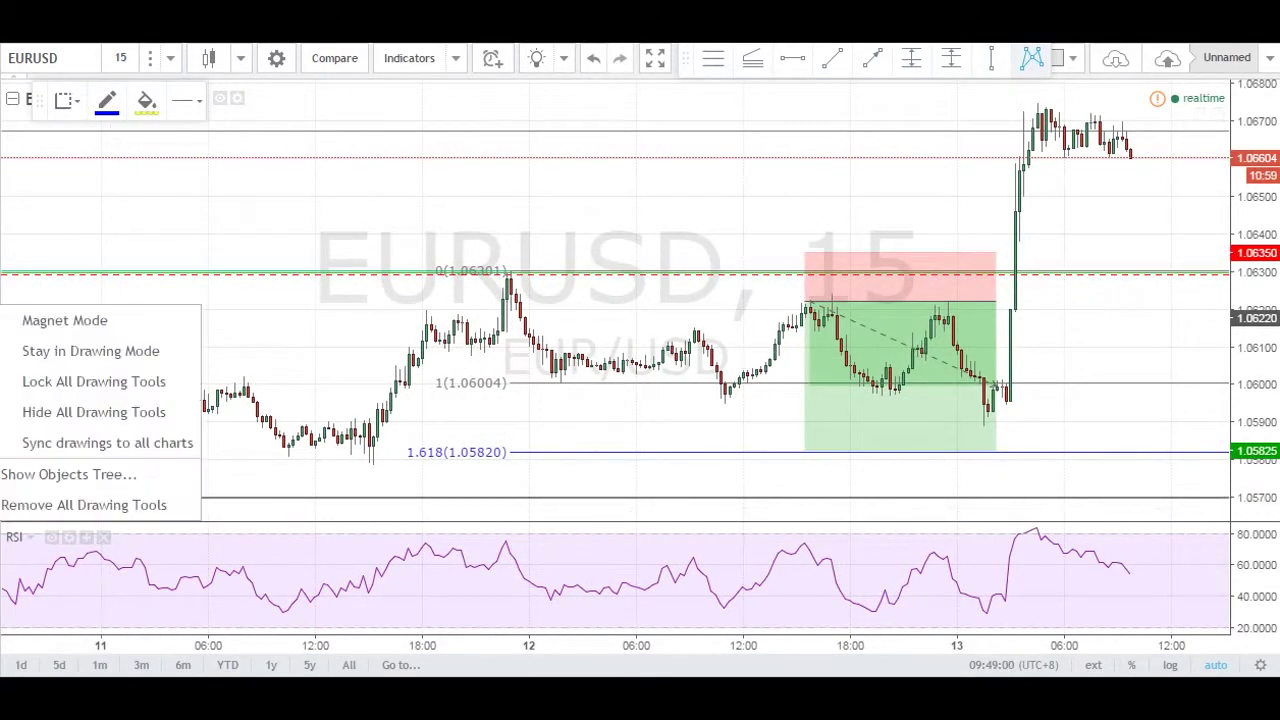
pyautogui.click(80, 330)
pyautogui.click(510, 271)
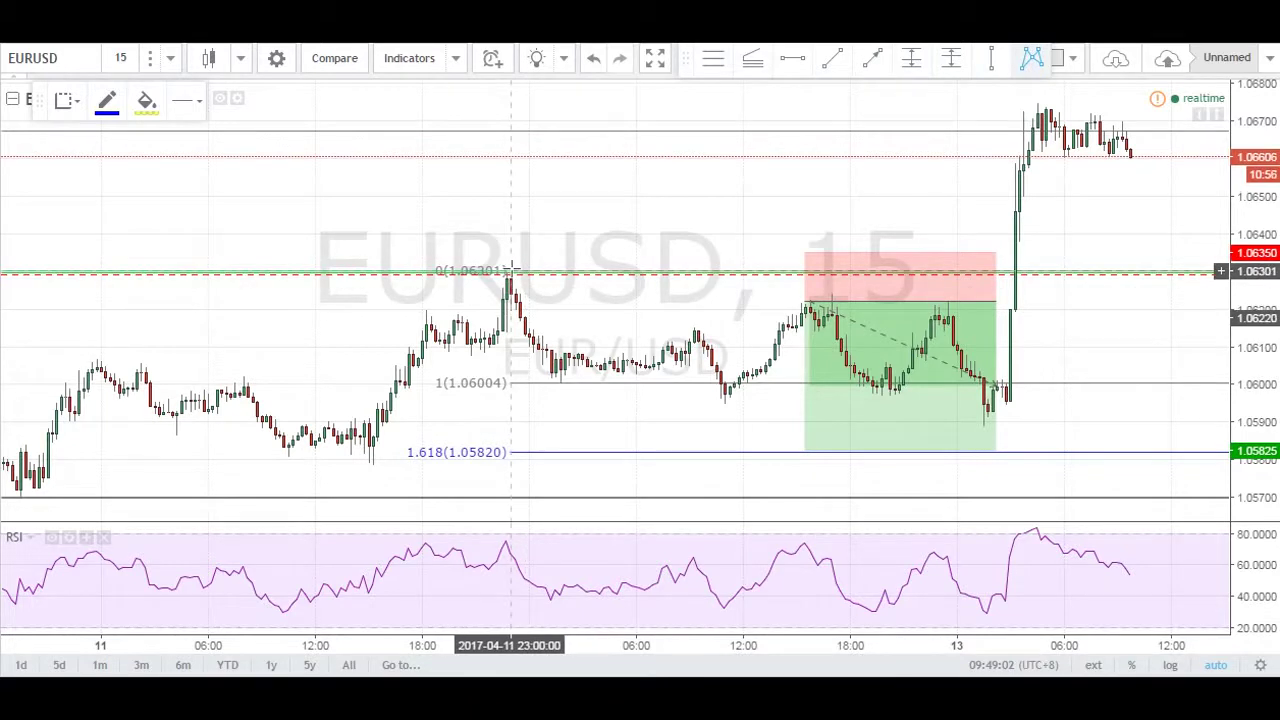
pyautogui.click(560, 383)
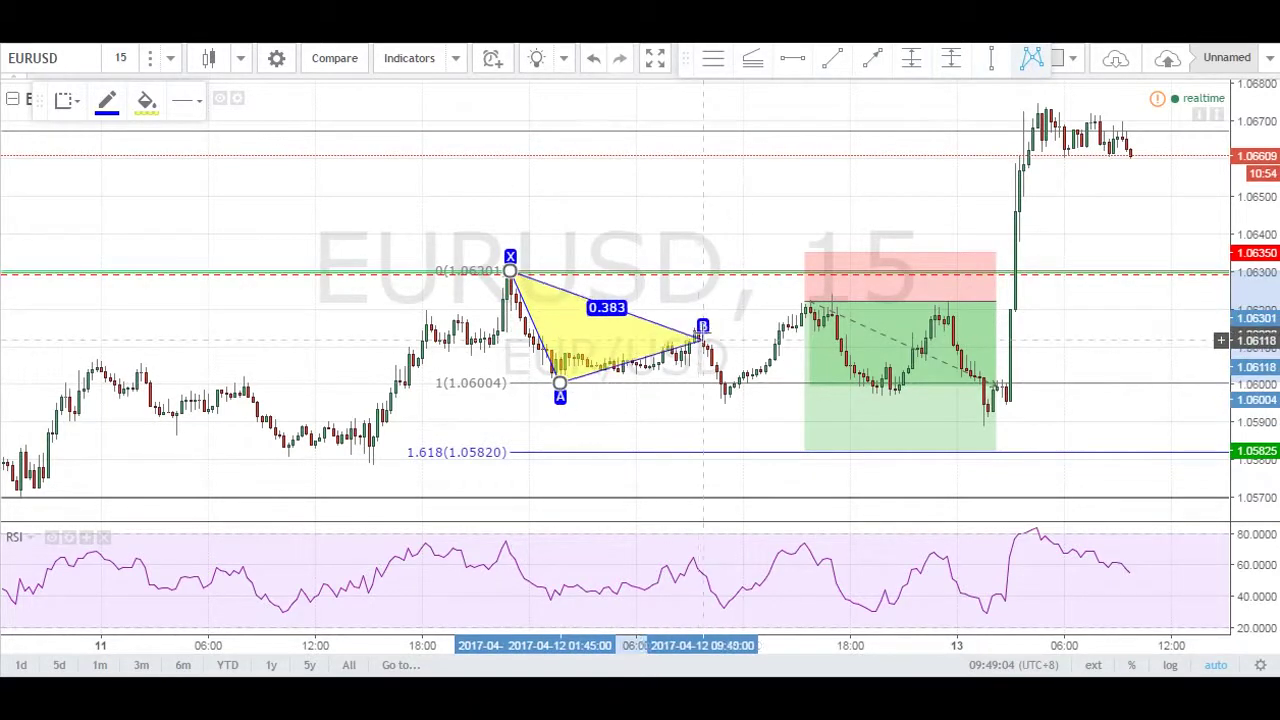
pyautogui.click(694, 327)
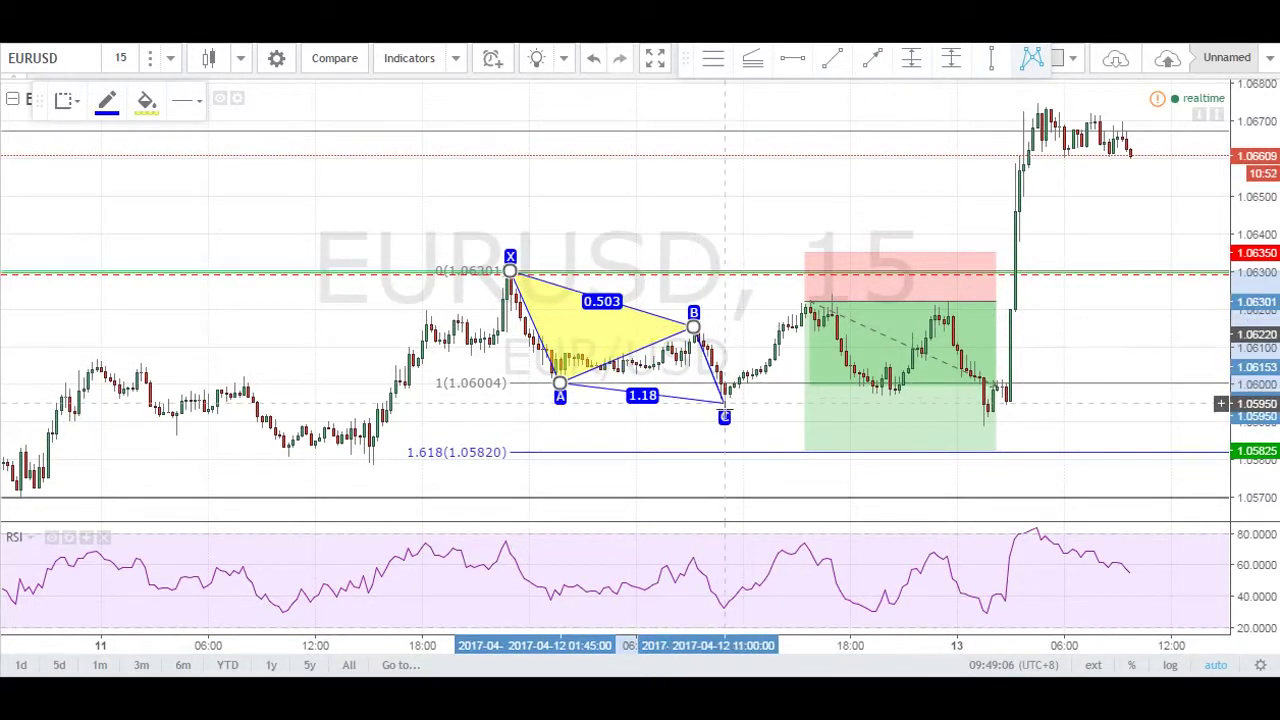
pyautogui.click(724, 403)
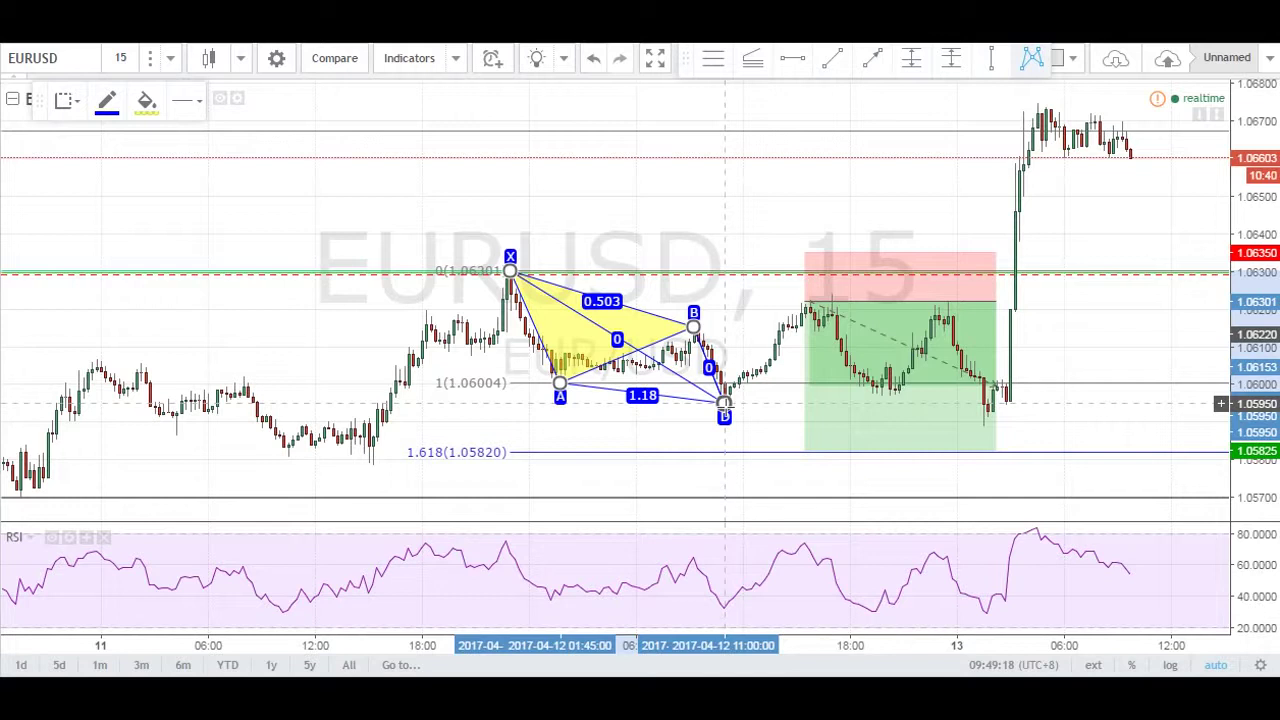
pyautogui.click(724, 404)
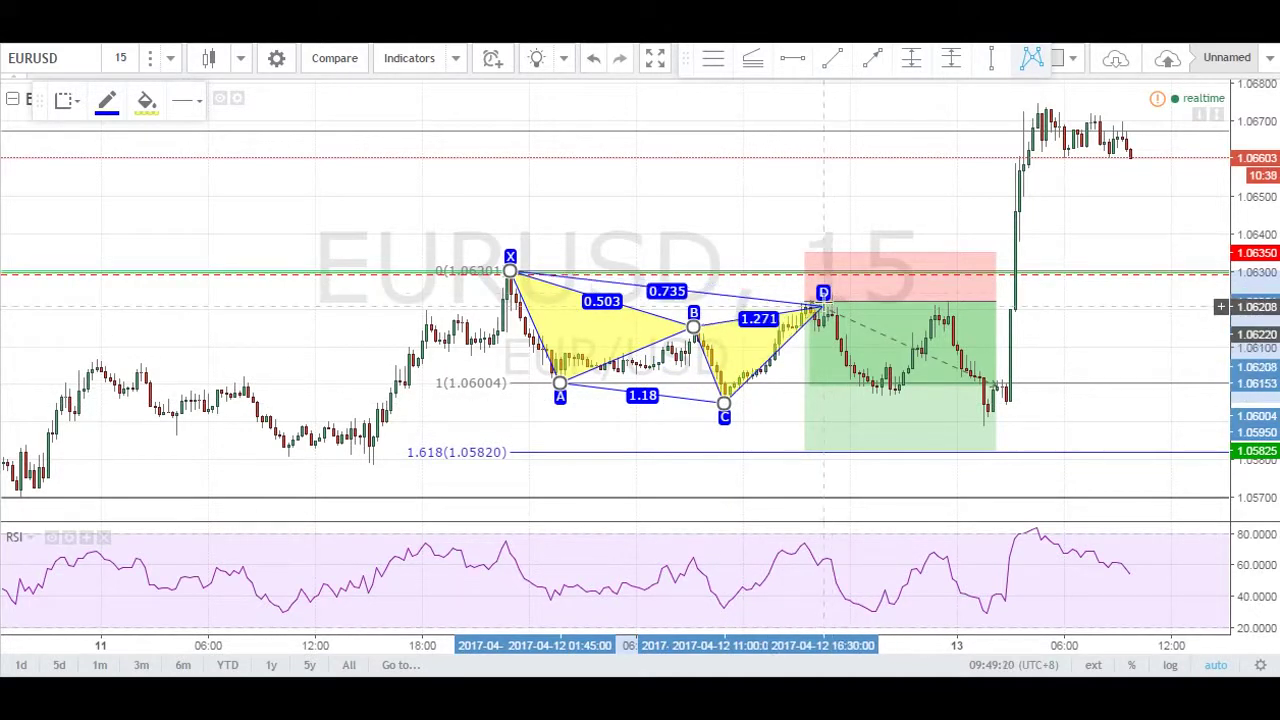
pyautogui.click(831, 292)
pyautogui.moveTo(55, 350)
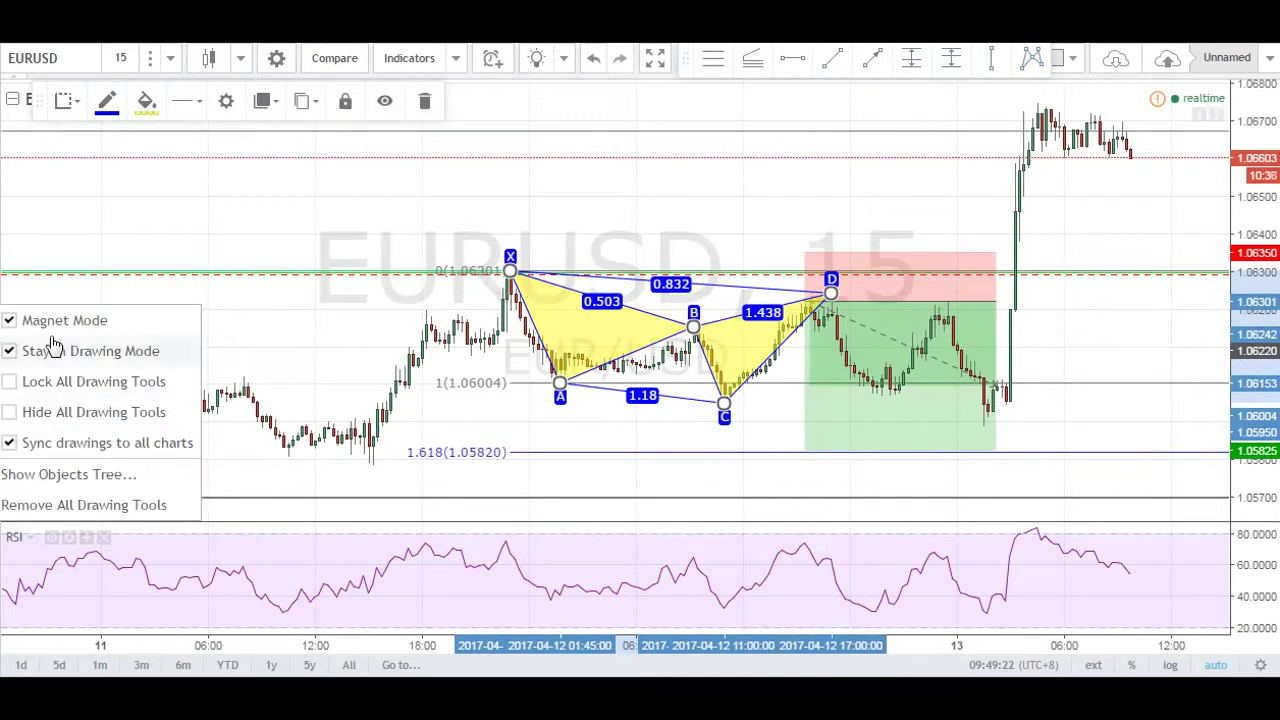
pyautogui.moveTo(831, 292); pyautogui.dragTo(823, 299)
pyautogui.click(772, 238)
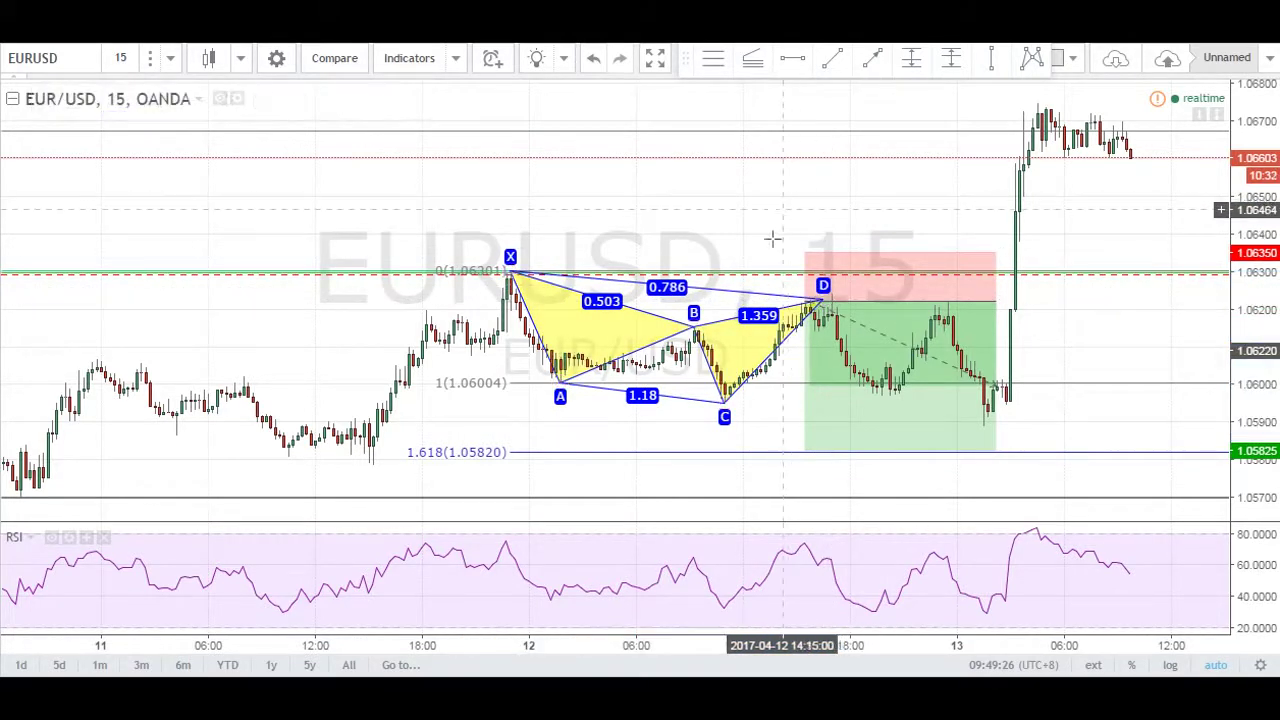
pyautogui.scroll(3, 772, 238)
pyautogui.hscroll(-5, 777, 206)
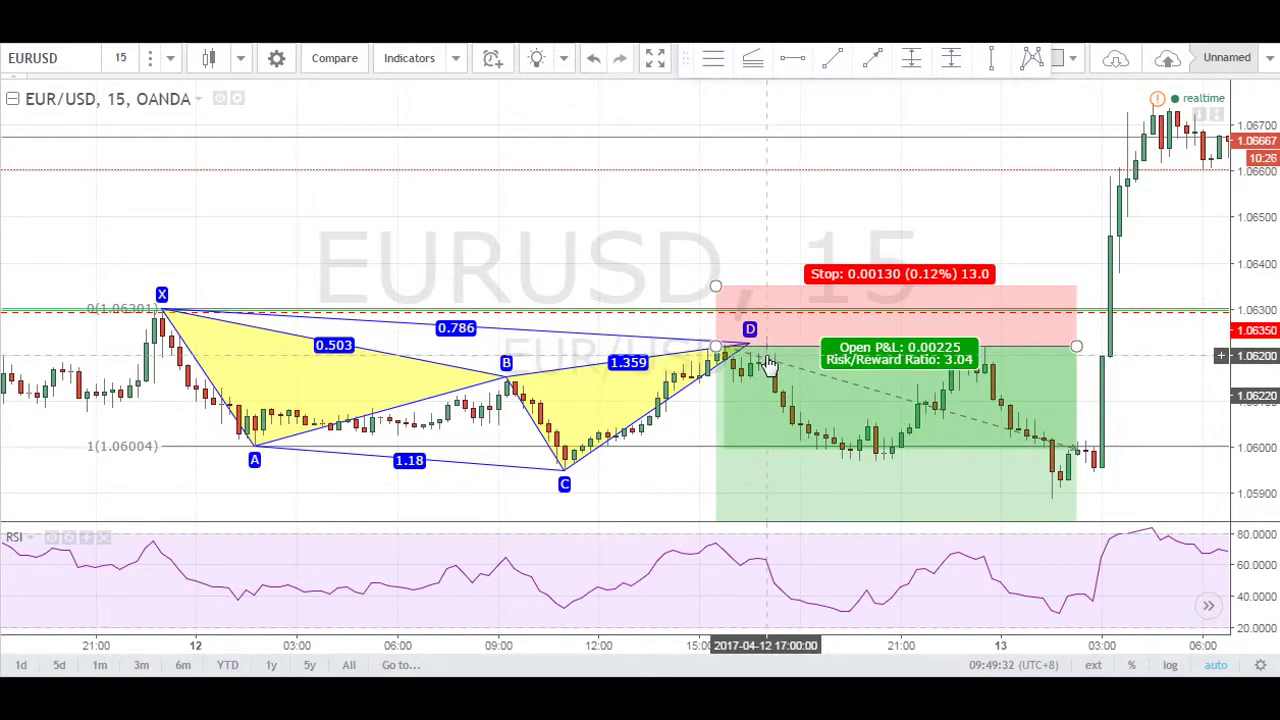
pyautogui.scroll(-3, 937, 206)
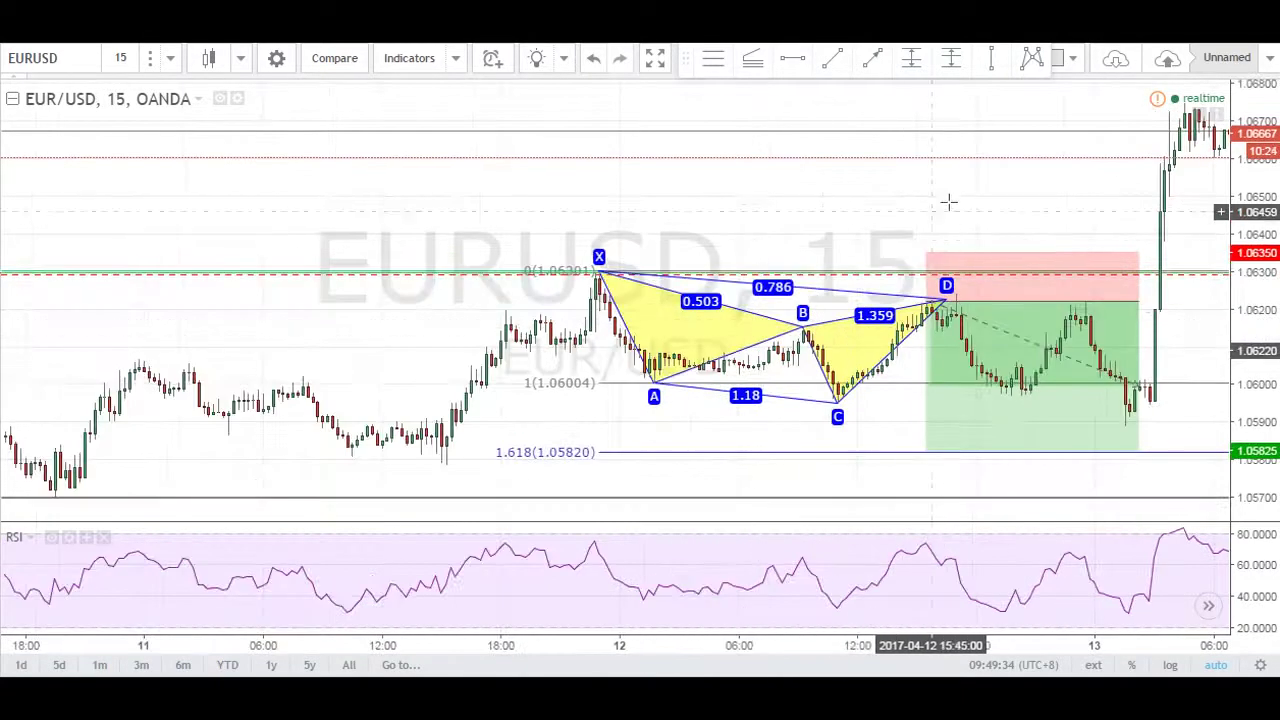
pyautogui.hscroll(2, 843, 282)
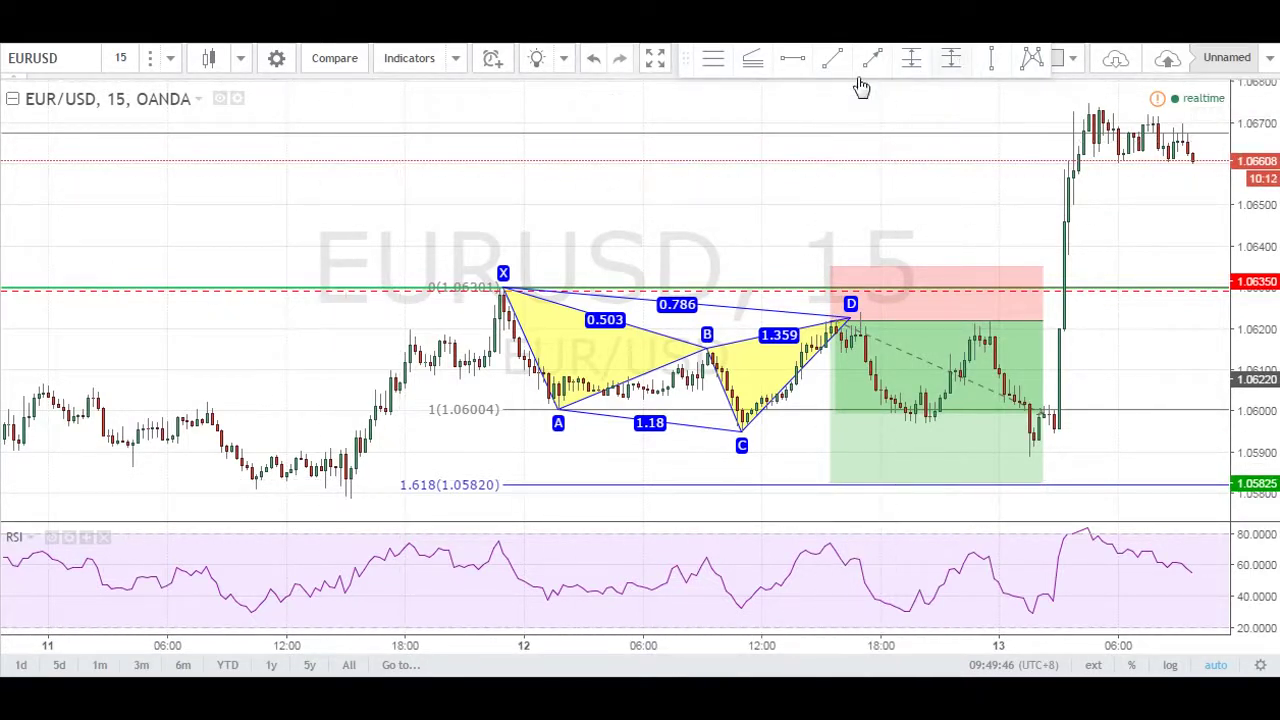
# - Place a horizontal line near 1.0604 and set its price to 1.06040
pyautogui.click(797, 60)
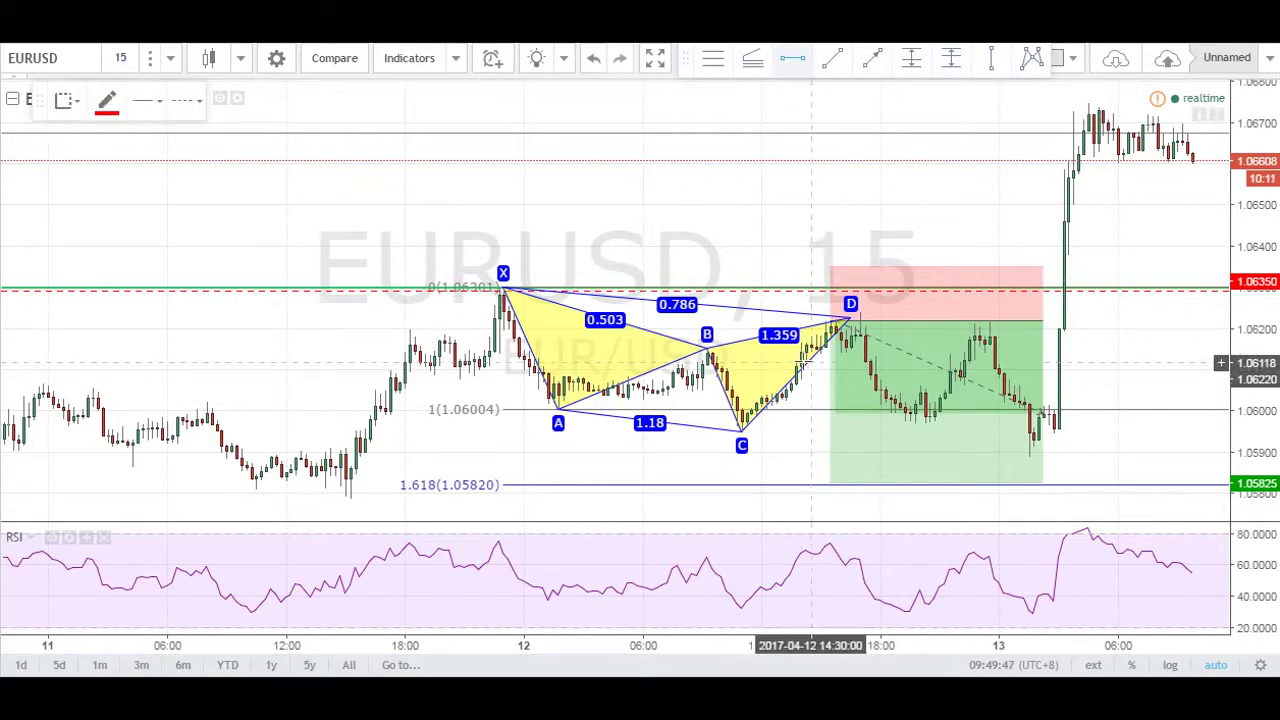
pyautogui.doubleClick(766, 360)
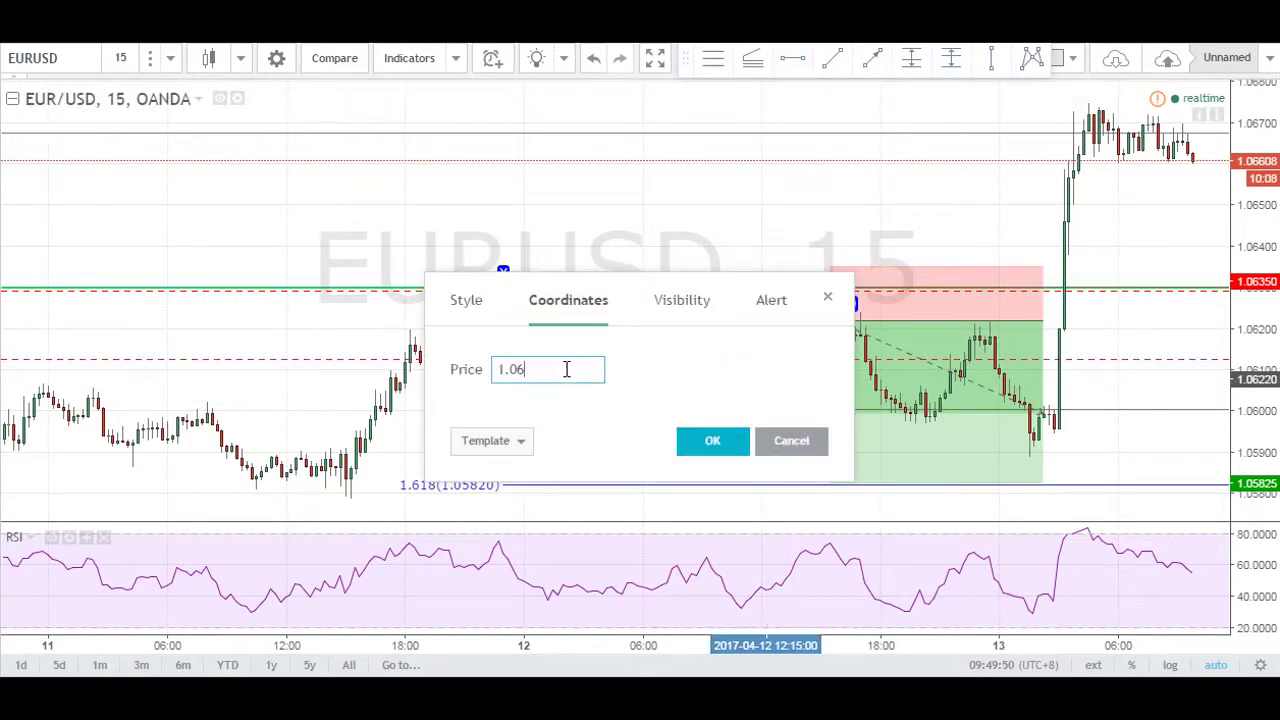
pyautogui.write('040')
pyautogui.moveTo(926, 211); pyautogui.dragTo(817, 214)
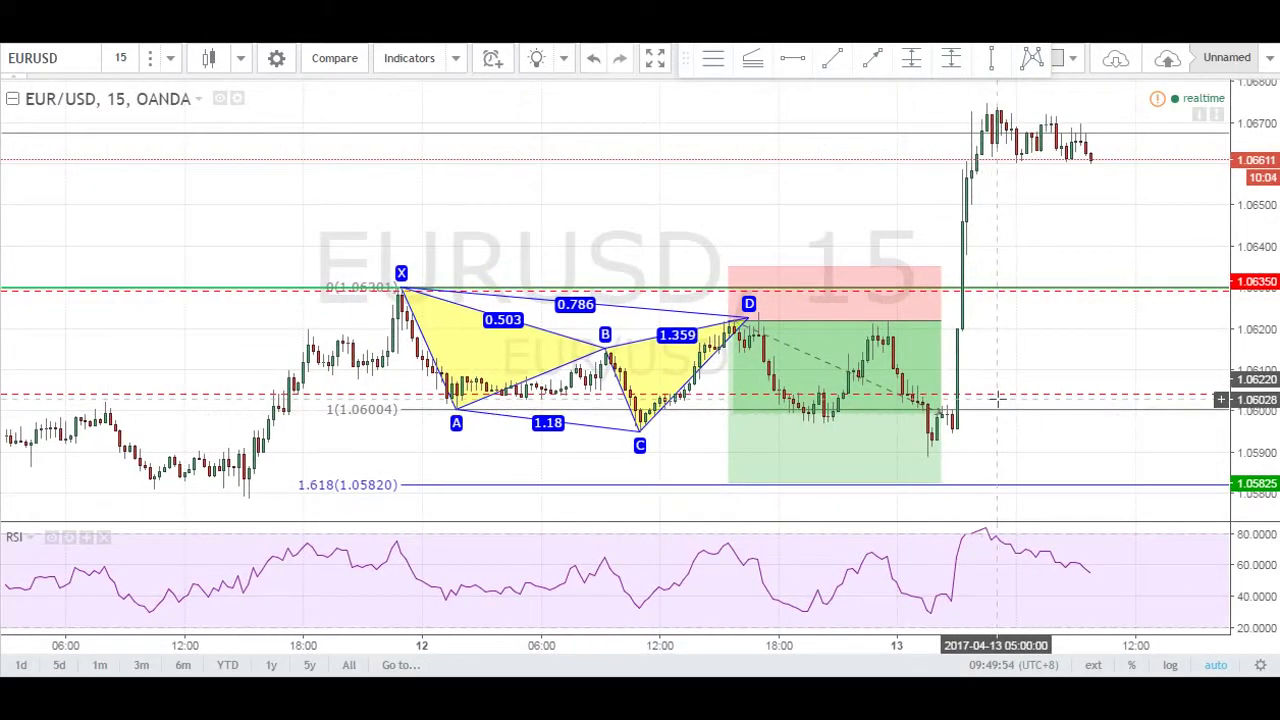